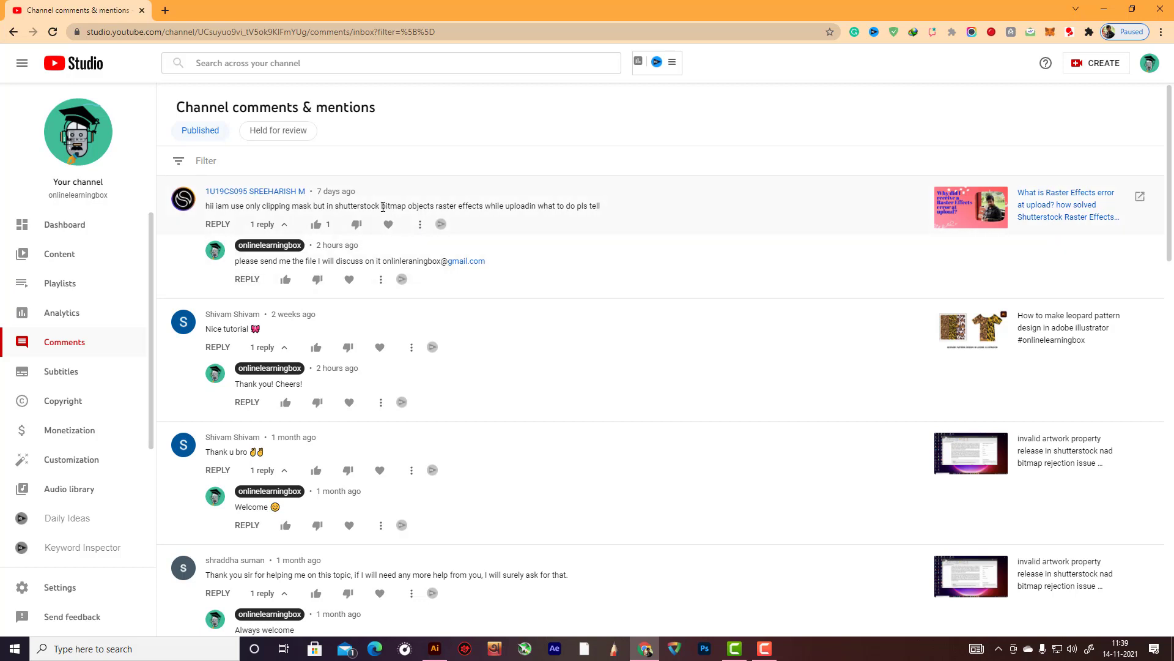
Step: Highlight "bitmap objects" in the newest channel comment and switch to the Illustrator artwork
left_click_drag(383, 207, 437, 207)
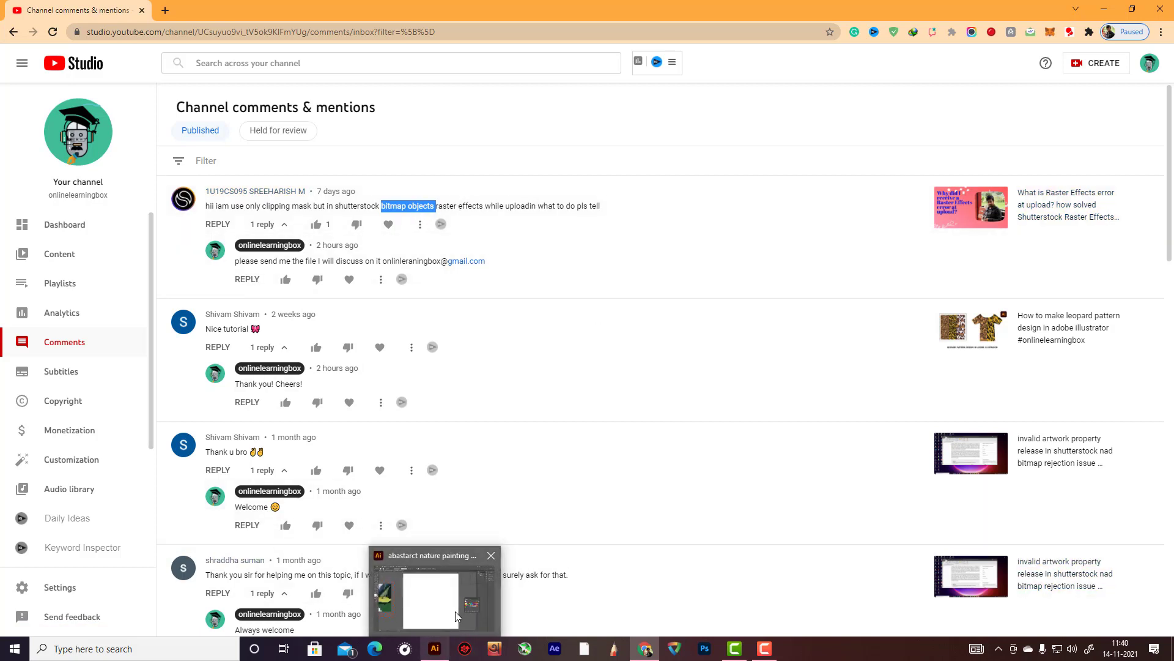
left_click(435, 648)
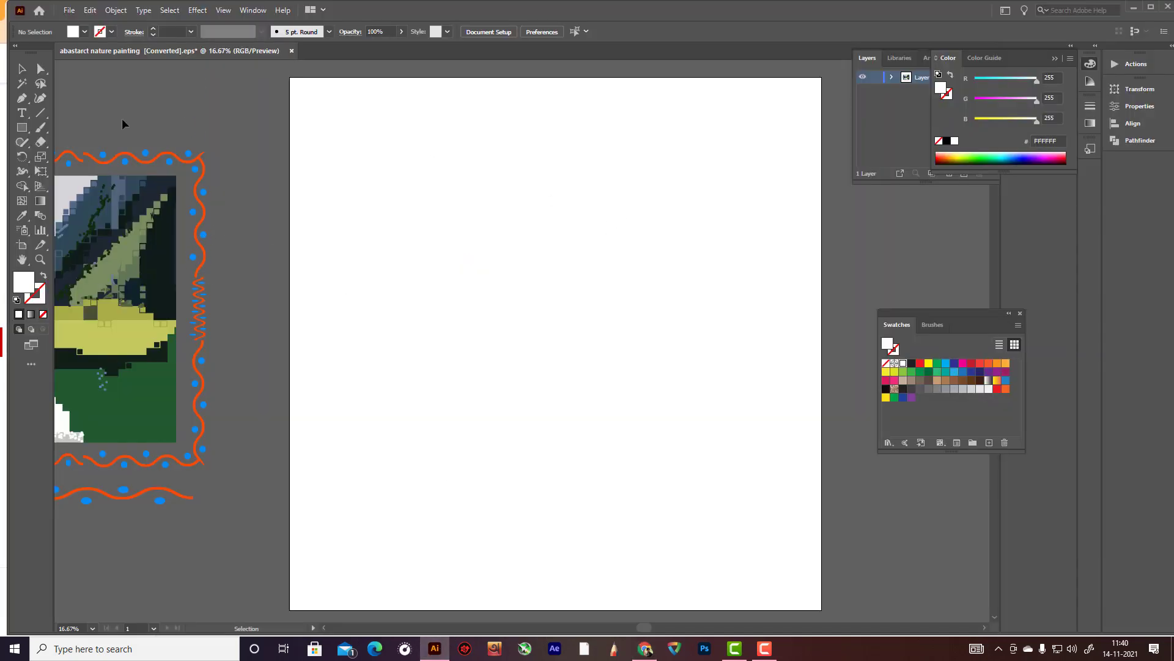
Step: Try moving the framed landscape painting from the pasteboard onto the artboard, and undo the move
left_click_drag(102, 91, 343, 498)
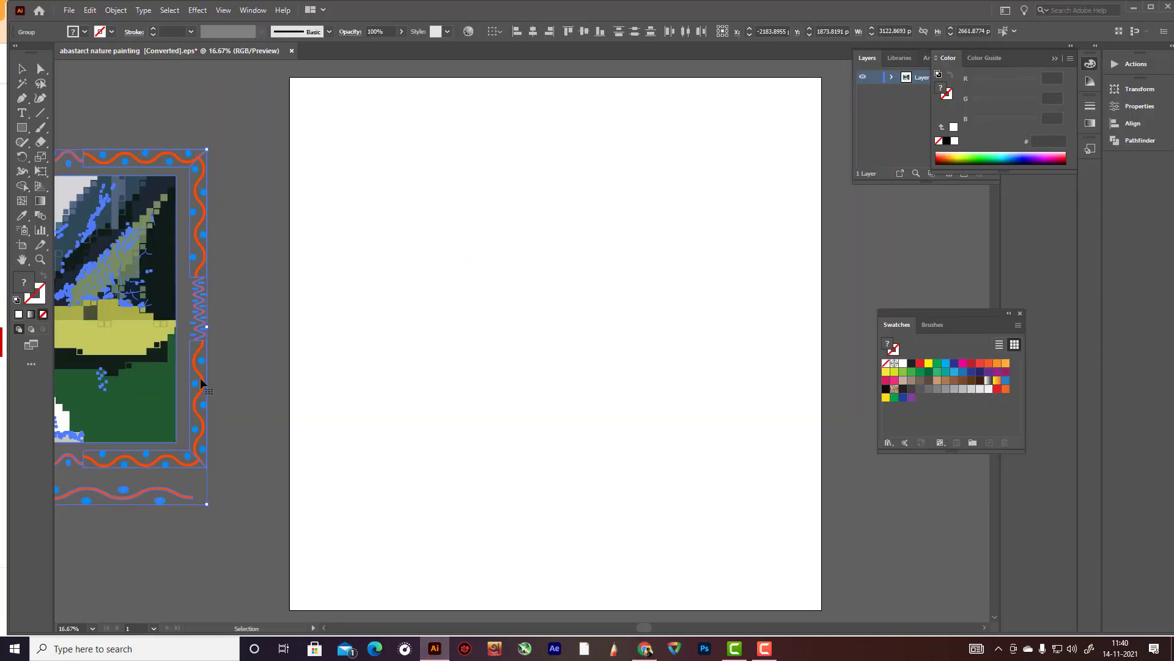
left_click_drag(375, 374, 692, 354)
left_click(495, 535)
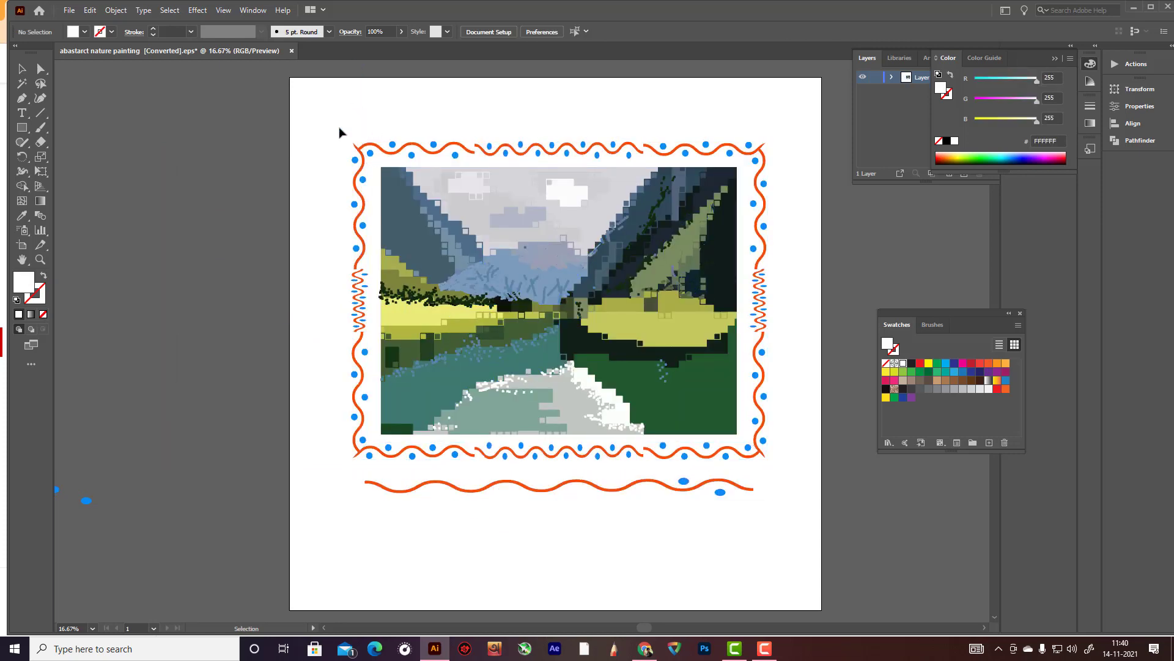
left_click_drag(334, 123, 774, 531)
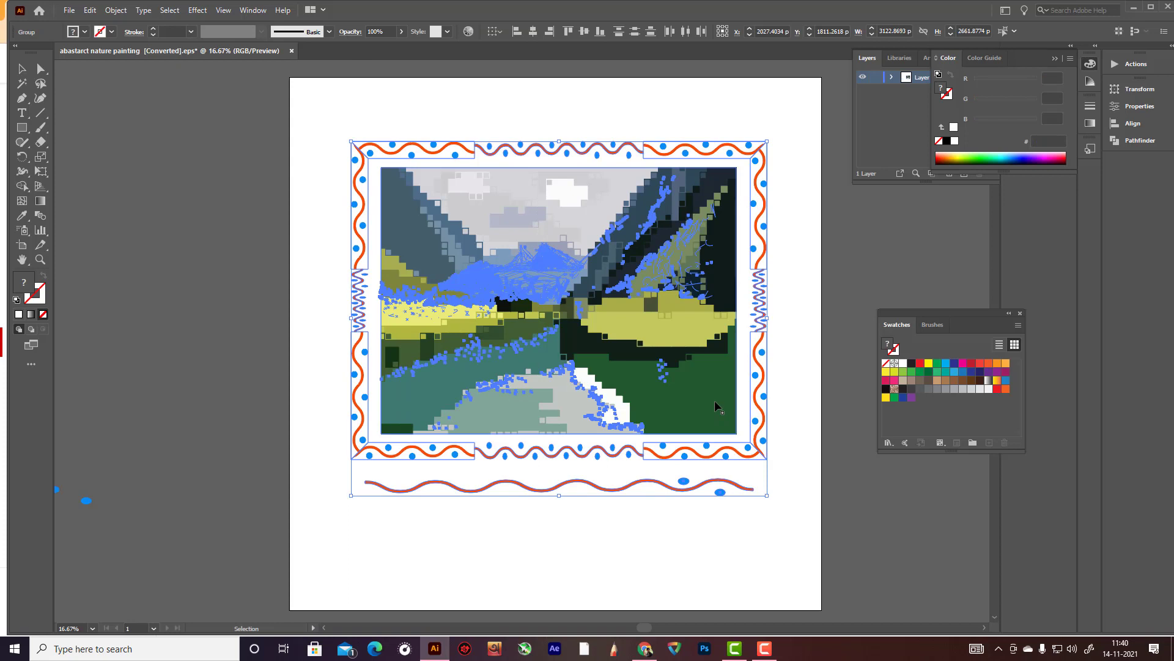
left_click(804, 313)
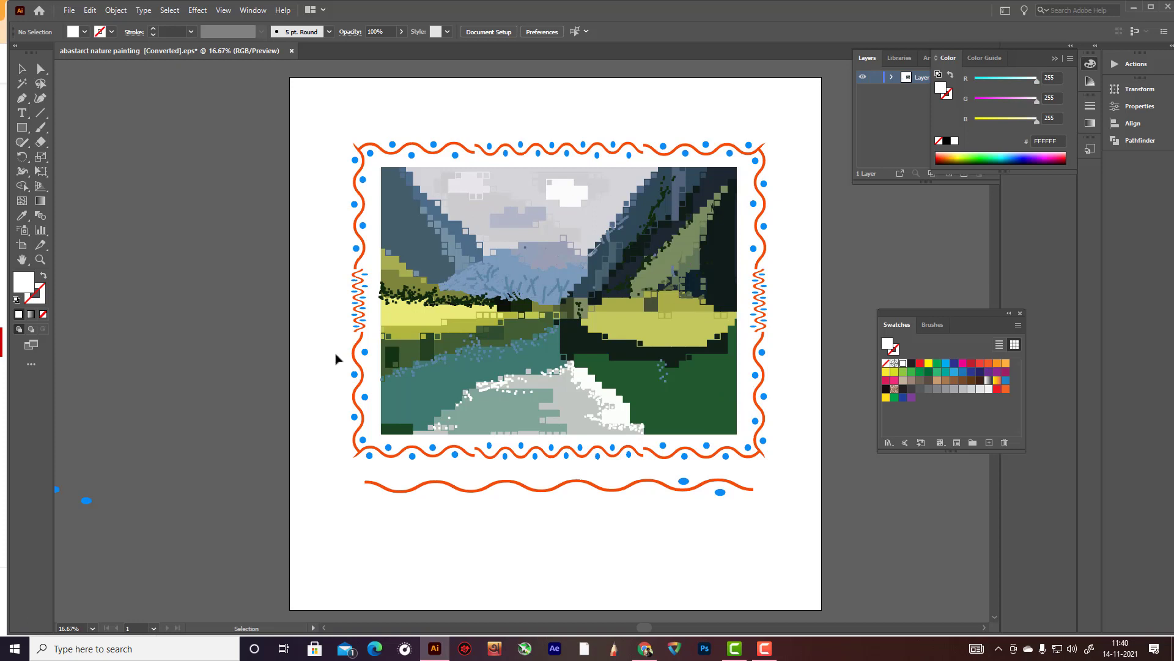
left_click_drag(649, 627, 554, 647)
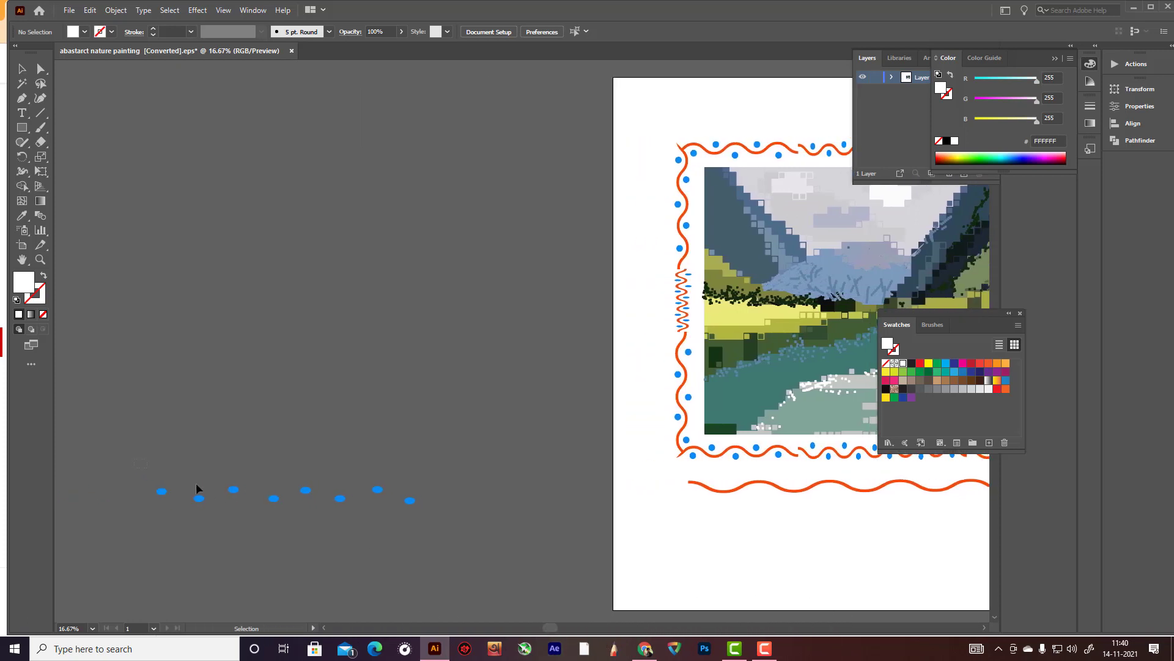
left_click_drag(196, 485, 462, 540)
key("ctrl+z")
key("ctrl+z")
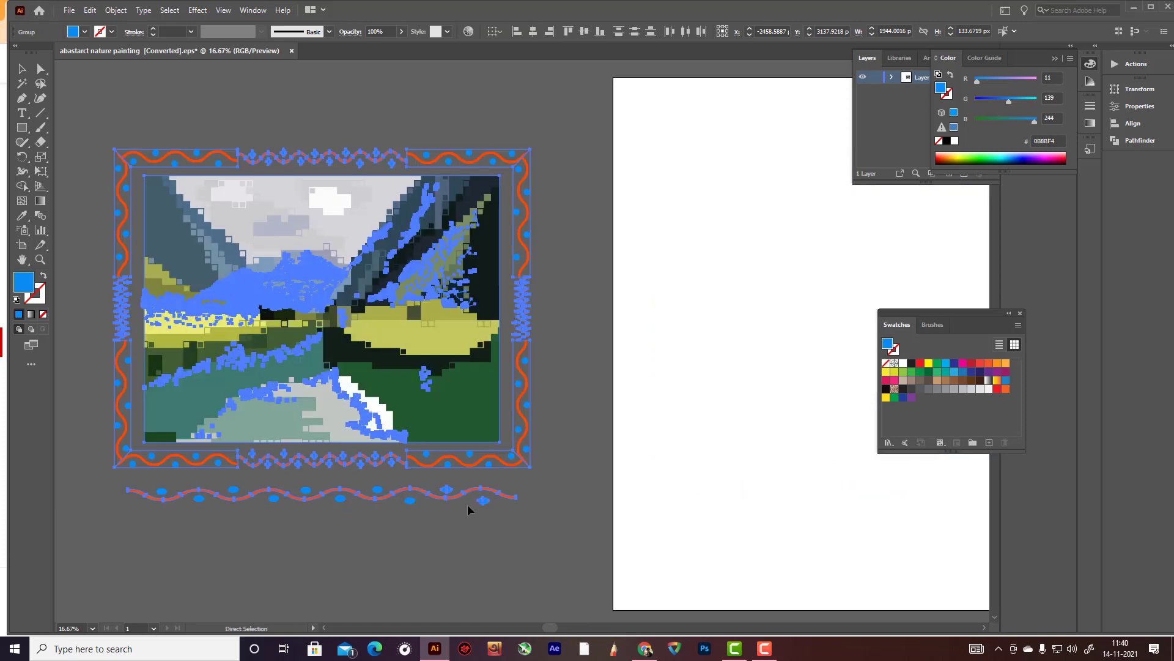
Step: Select the entire framed landscape painting and move it from the pasteboard onto the white artboard
left_click(480, 525)
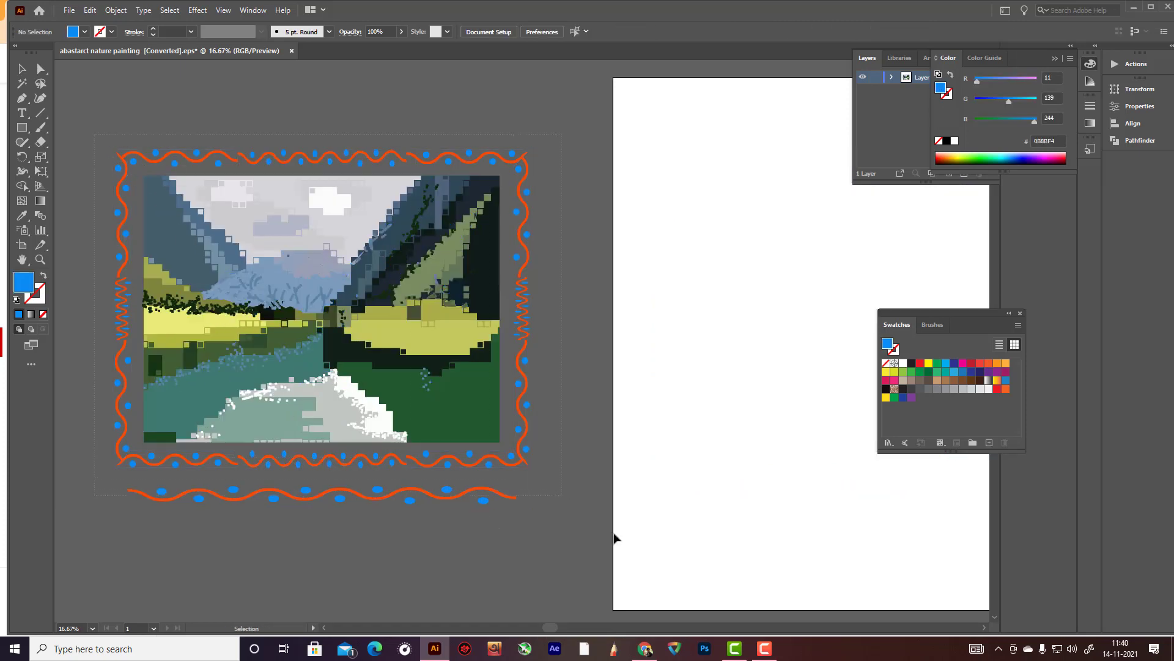
key("ctrl+a")
key("v")
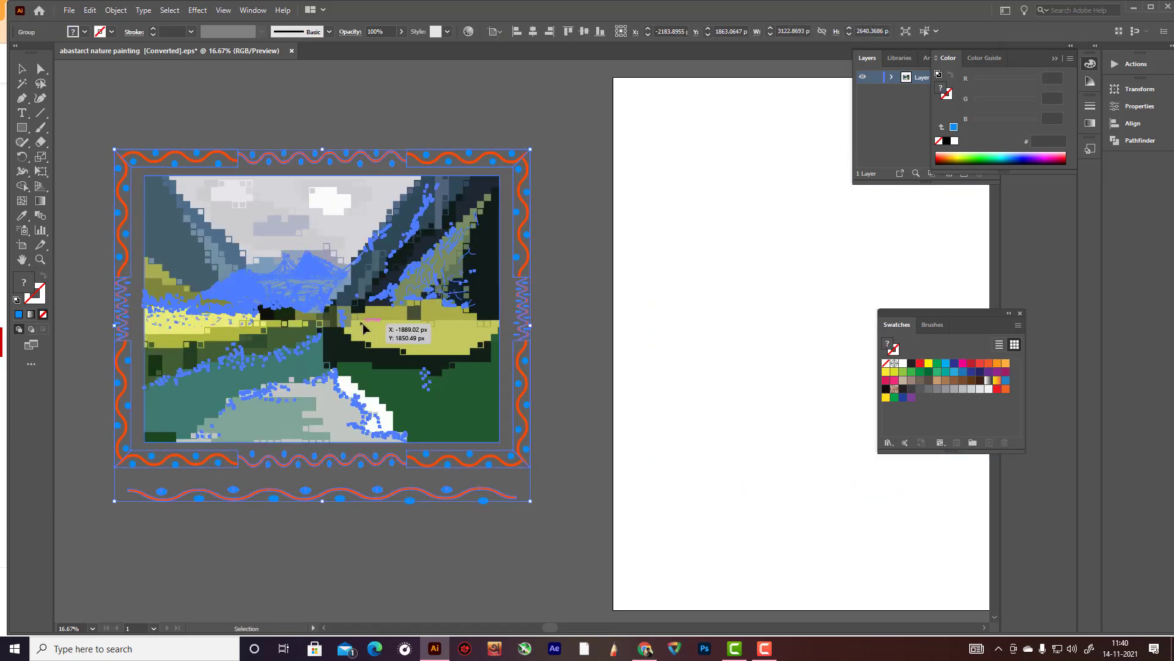
left_click_drag(367, 330, 888, 334)
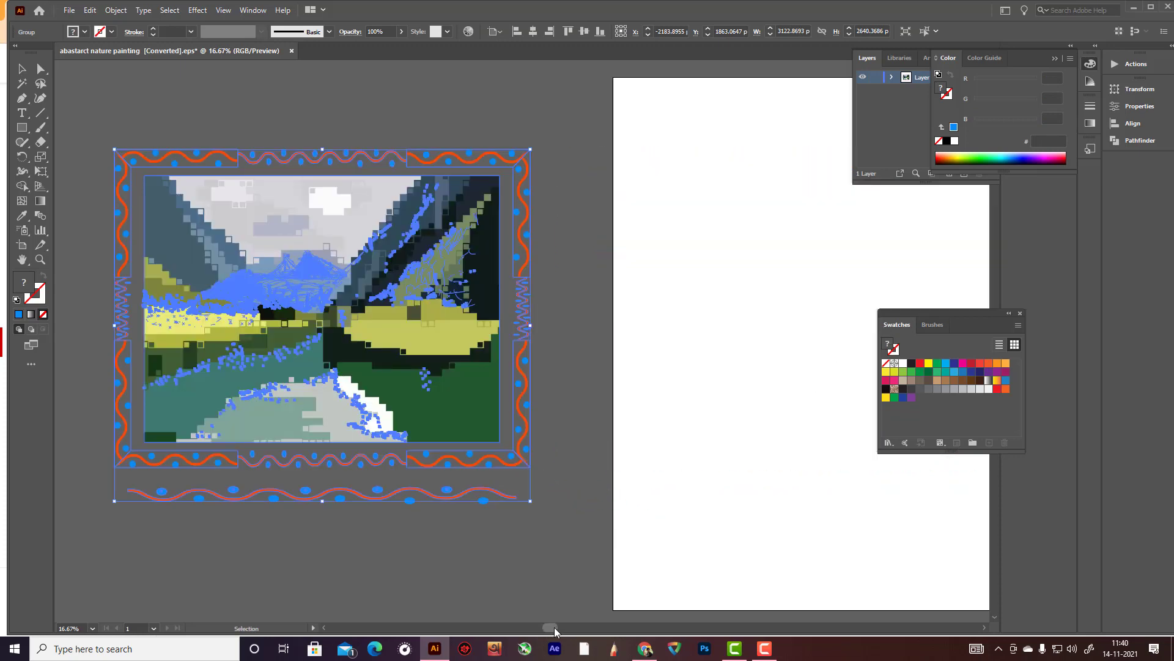
left_click_drag(553, 629, 602, 631)
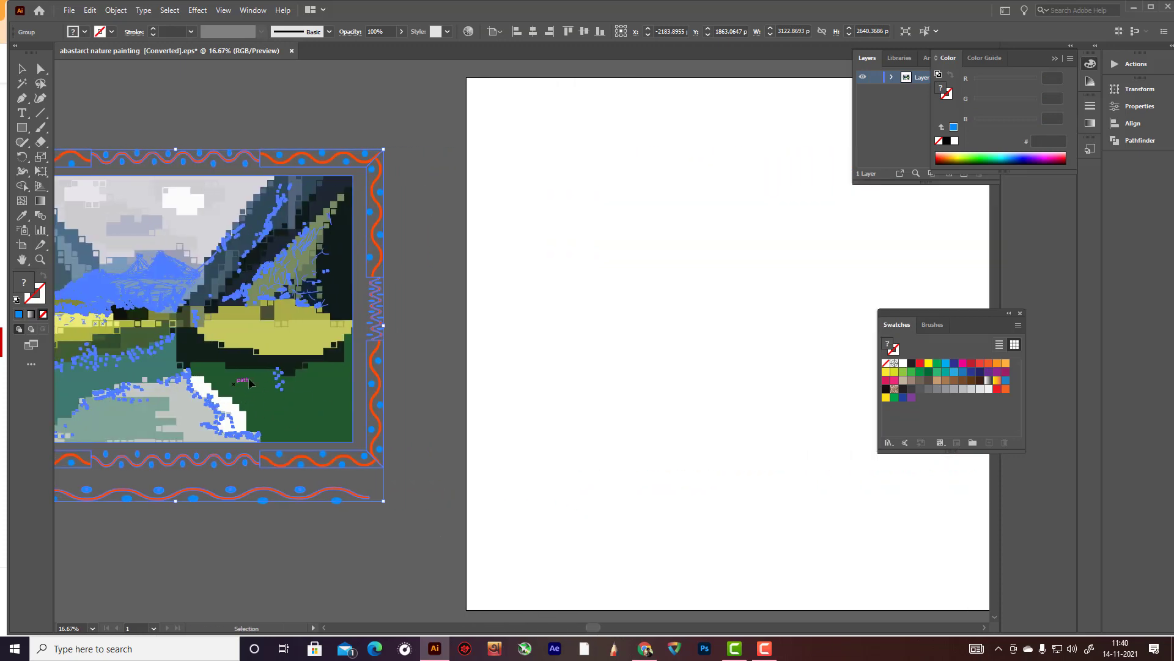
left_click_drag(368, 388, 808, 390)
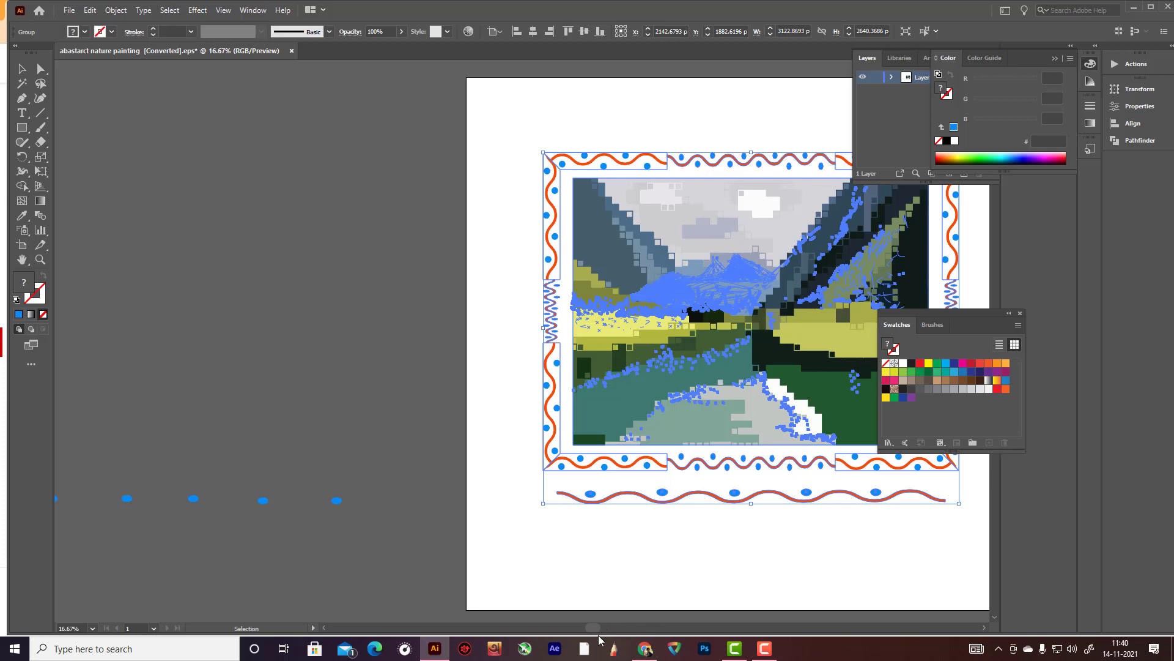
left_click_drag(590, 629, 643, 629)
left_click(709, 585)
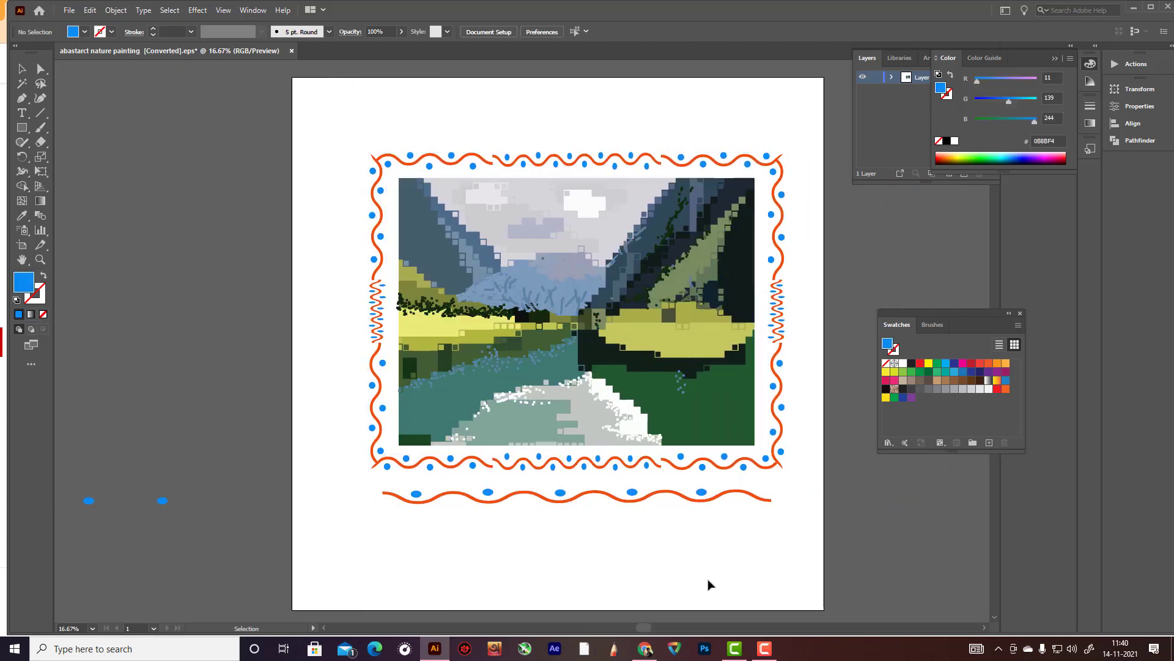
Step: Switch to Chrome to review the comment about bitmap objects, and return to the Illustrator artwork
left_click(646, 650)
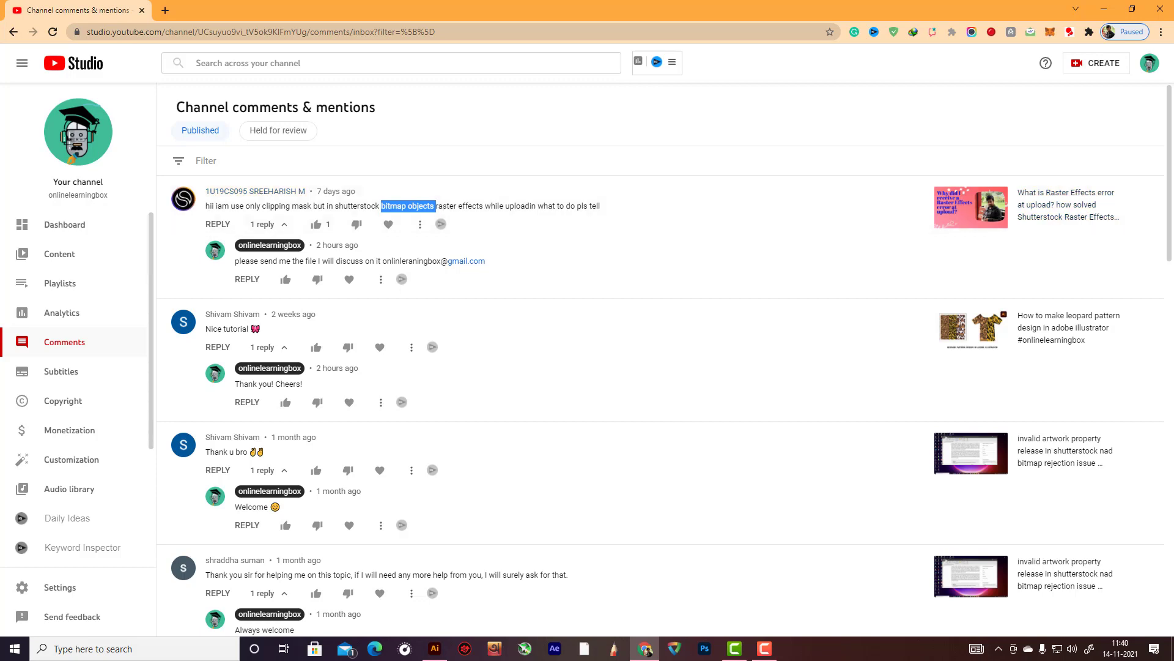
left_click(1104, 9)
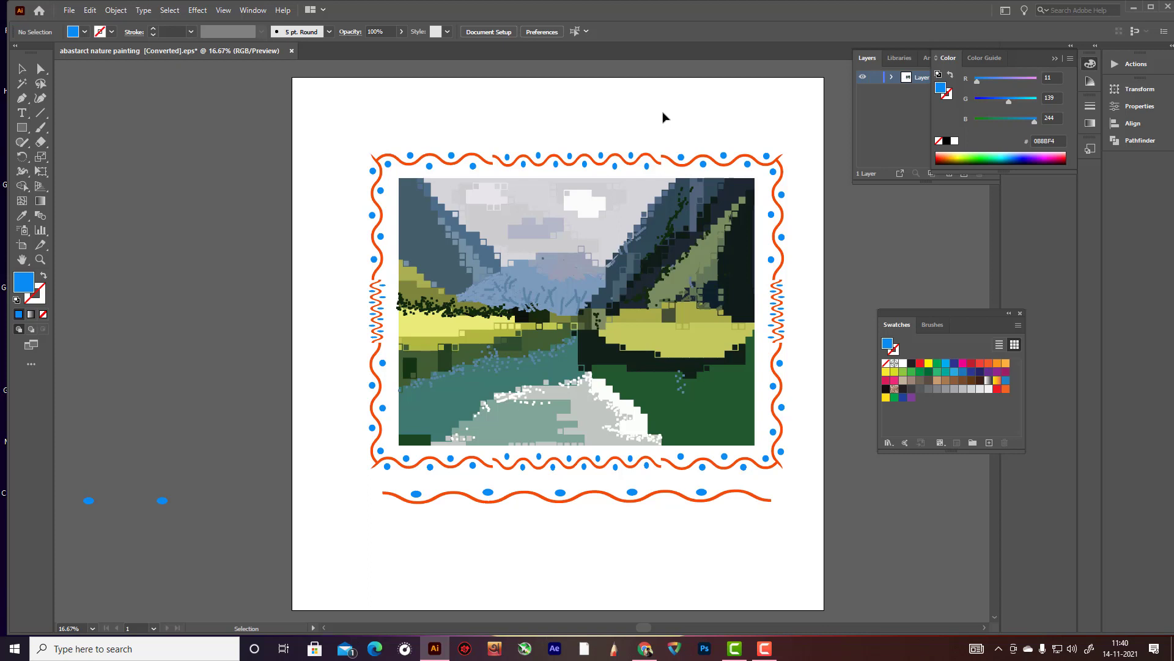
Step: Add a new layer above the layer that holds the painting
right_click(22, 127)
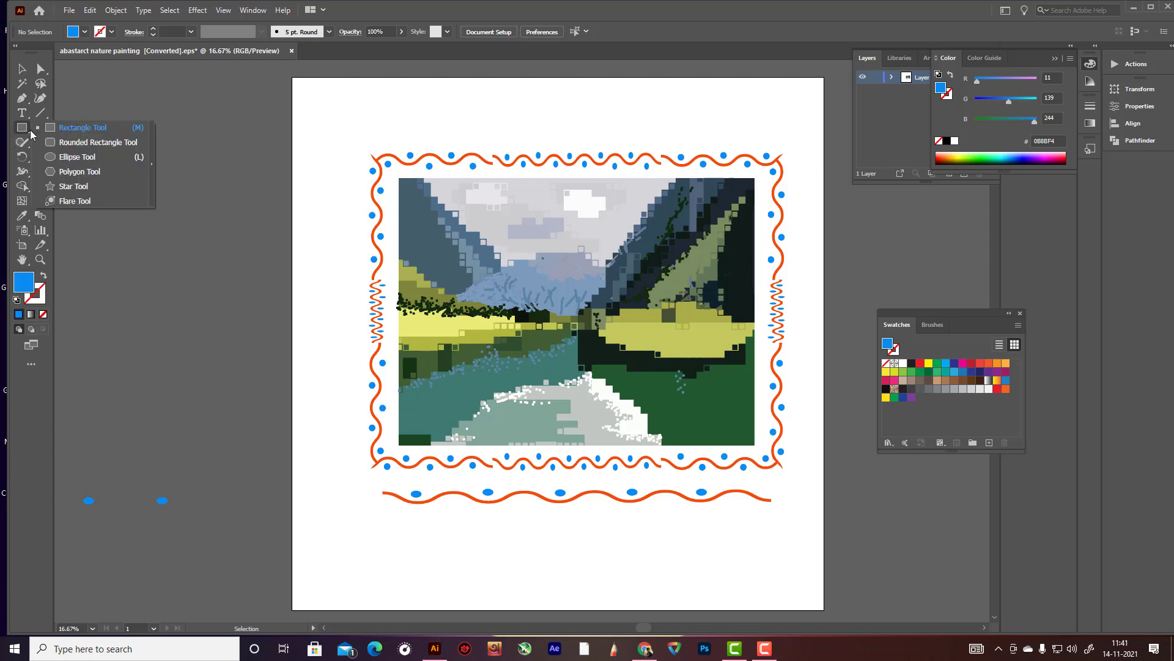
left_click(892, 141)
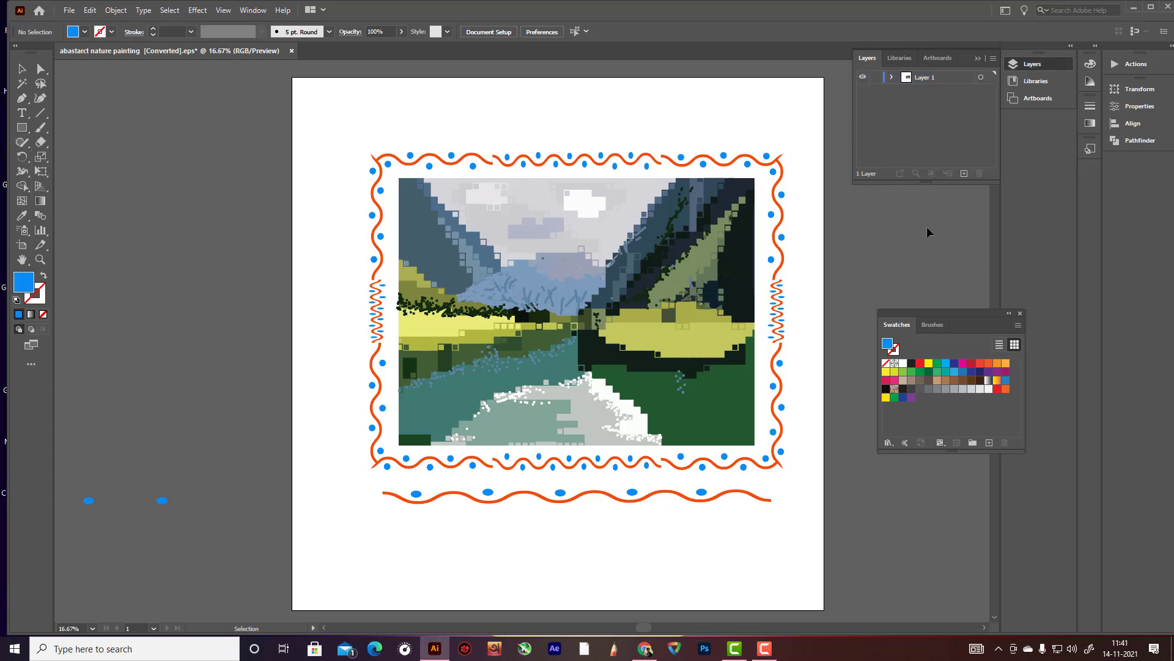
left_click(965, 174)
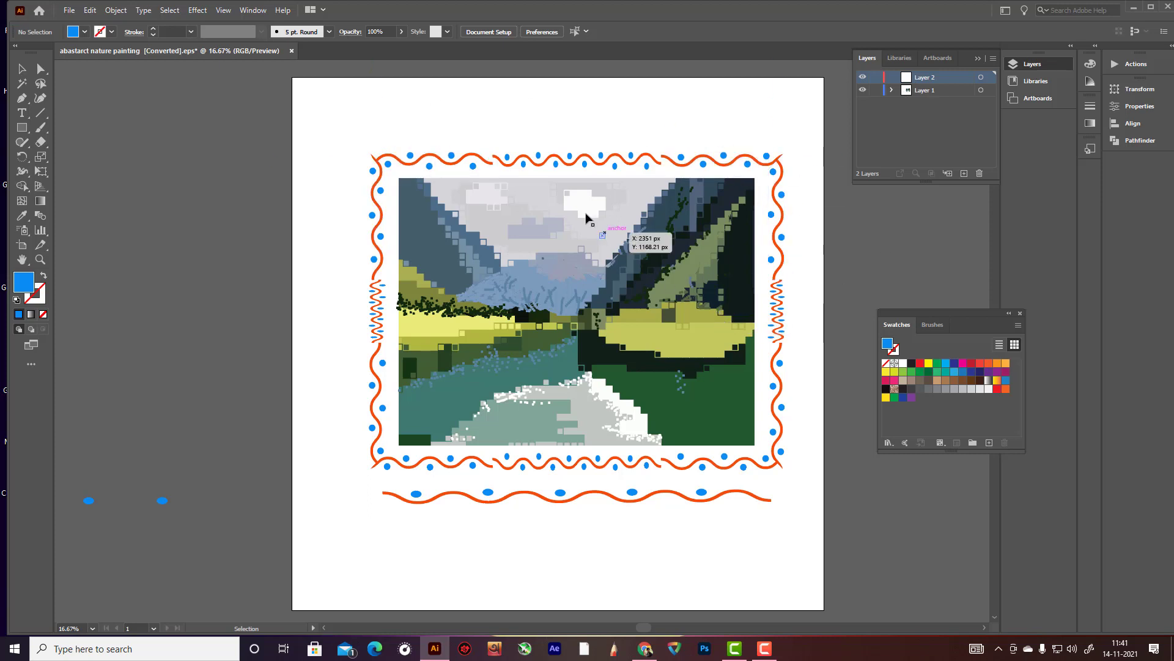
Step: Draw a blue circle about 1853 px in diameter with the Ellipse tool and place it over the middle of the painting
left_click(22, 128)
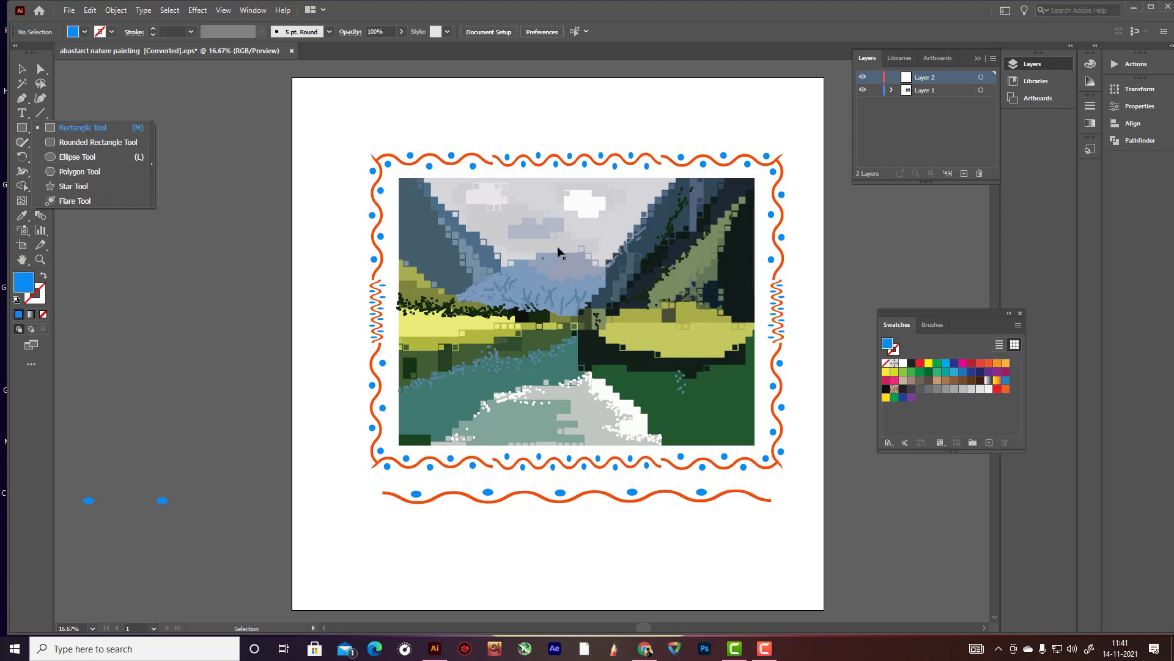
left_click(77, 157)
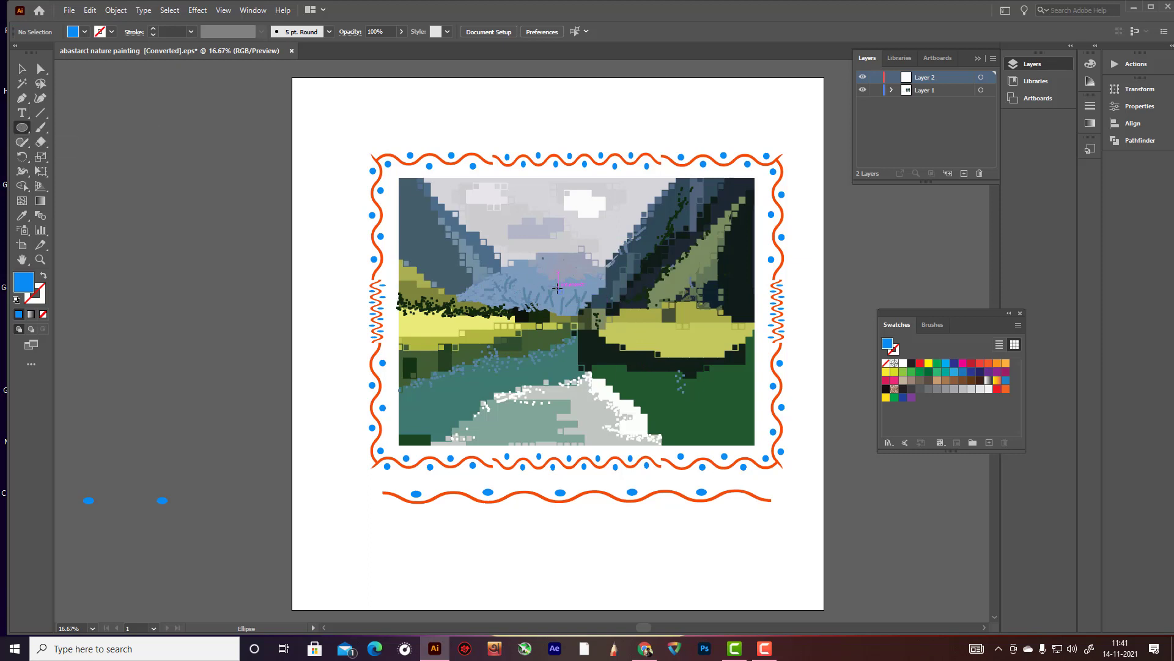
left_click_drag(569, 286, 693, 368)
key("v")
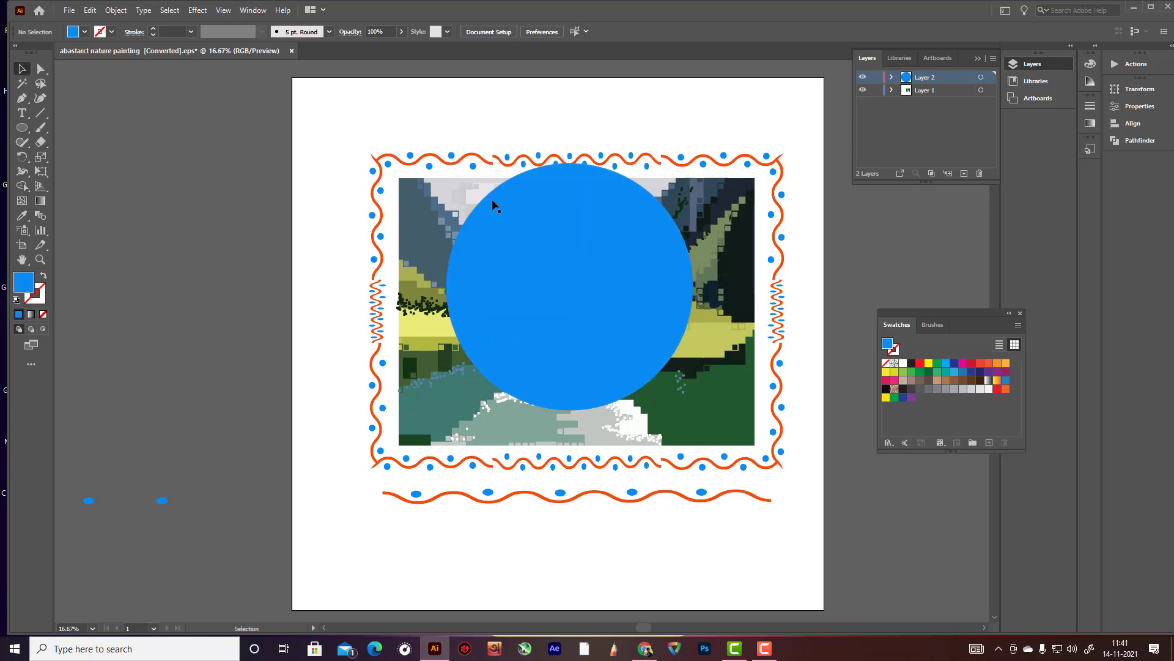
left_click_drag(623, 314, 636, 300)
left_click(827, 201)
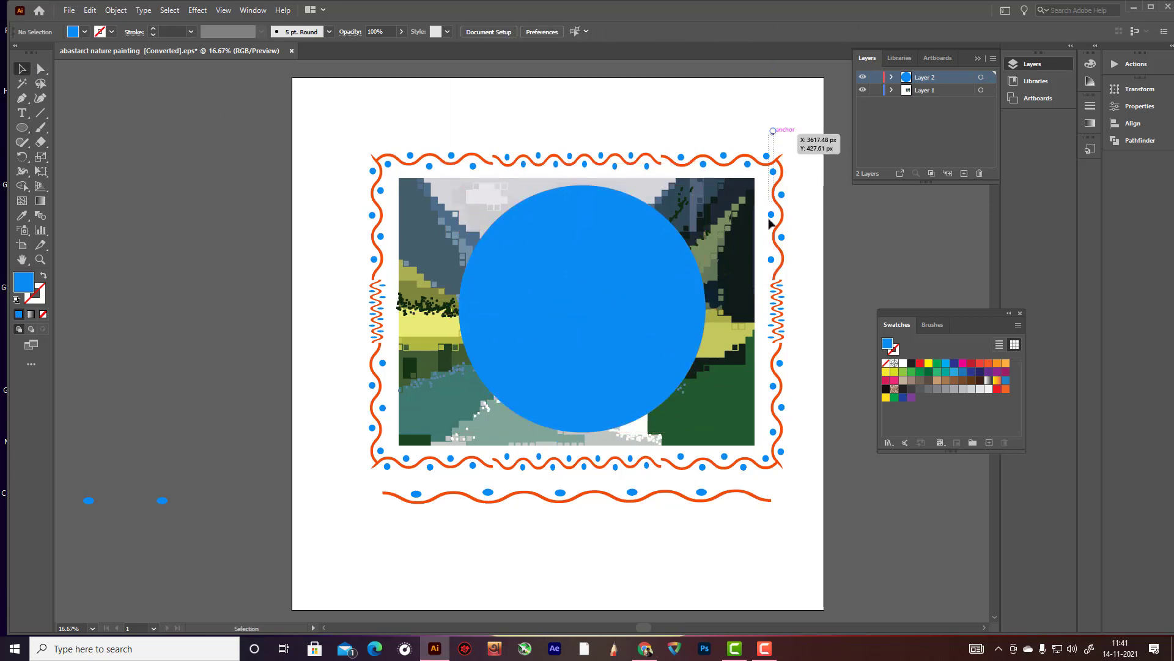
Step: Try to delete the frame around the painting, and undo the deletion
left_click_drag(807, 506, 564, 461)
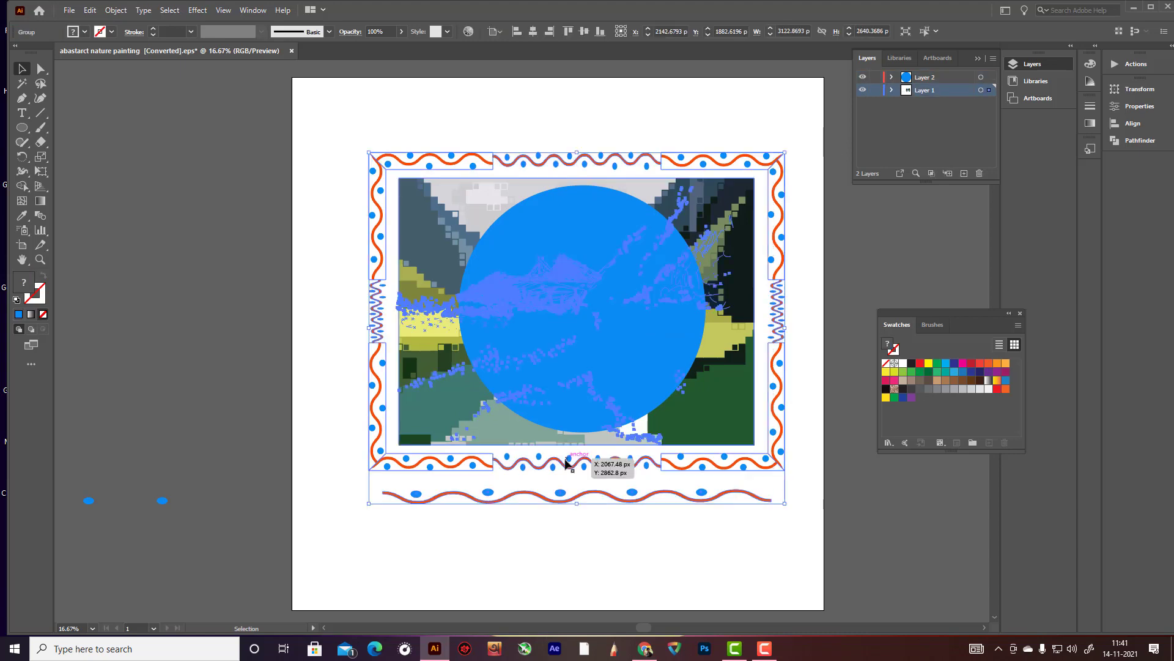
key("Delete")
key("ctrl+z")
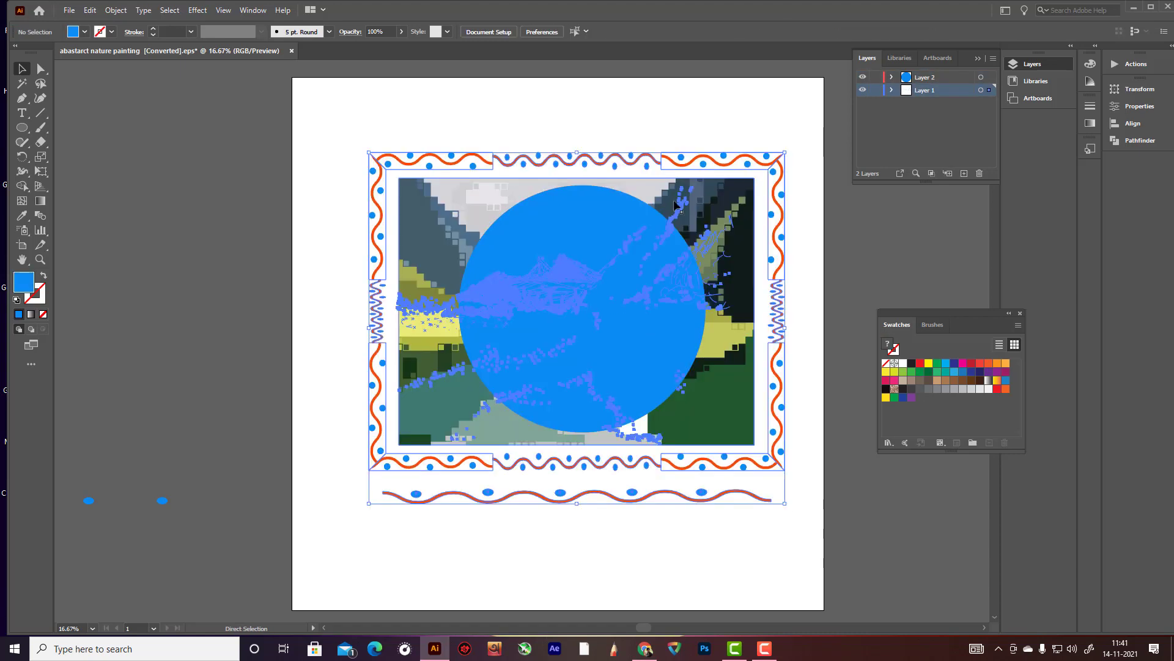
Step: Ungroup the painting artwork and delete the wavy dotted frame around it
right_click(732, 215)
left_click(785, 314)
left_click(830, 220)
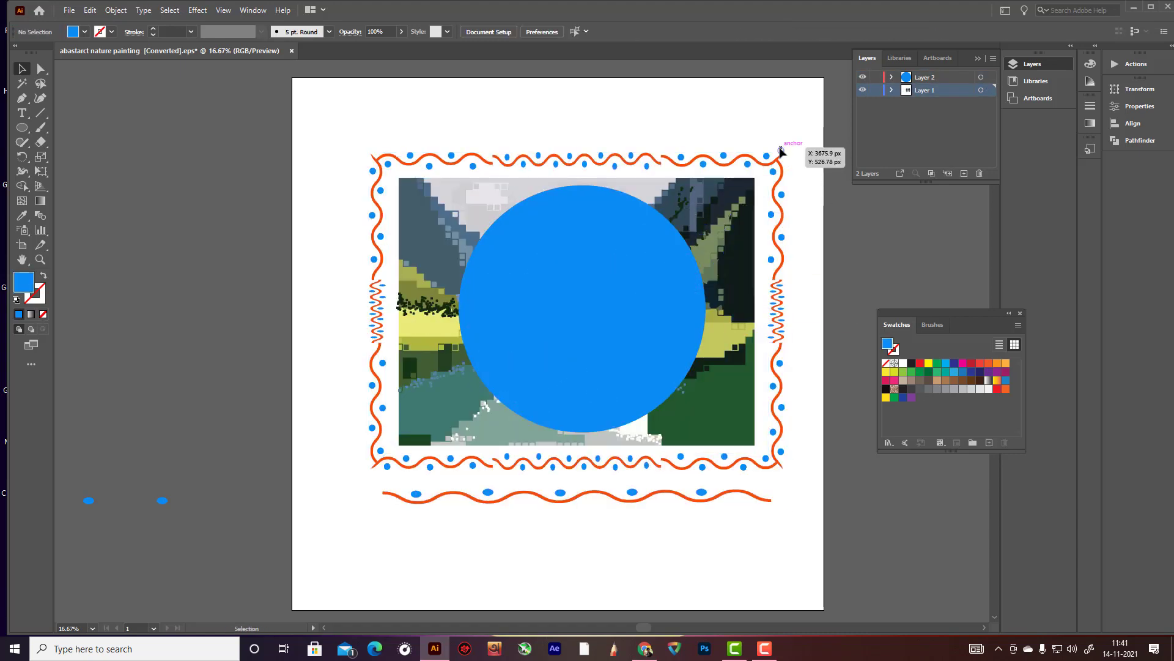
left_click_drag(777, 140, 796, 506)
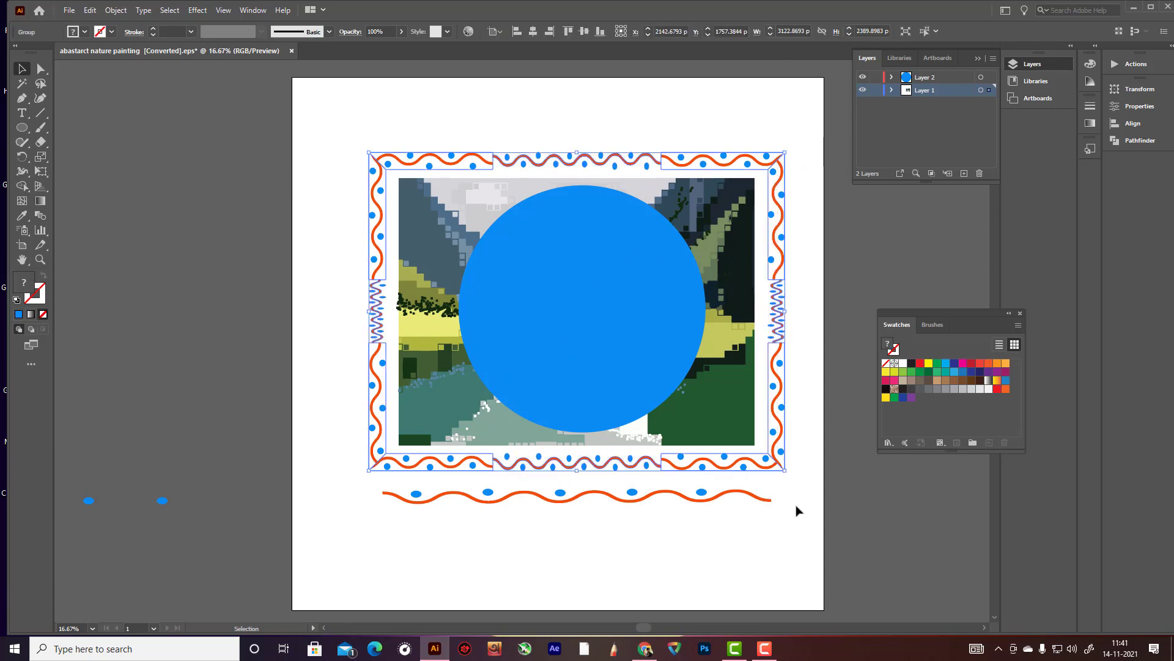
key("Delete")
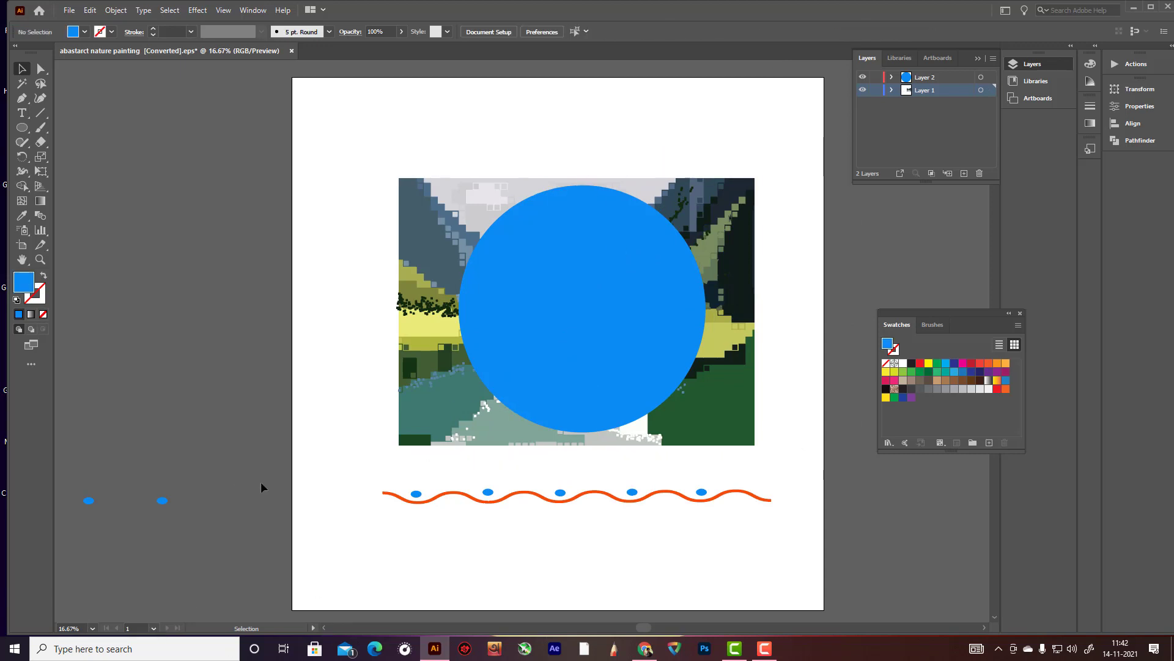
Step: Delete the wavy line with dots below the painting and the leftover blue dots on the pasteboard
left_click_drag(260, 487, 808, 557)
key("Delete")
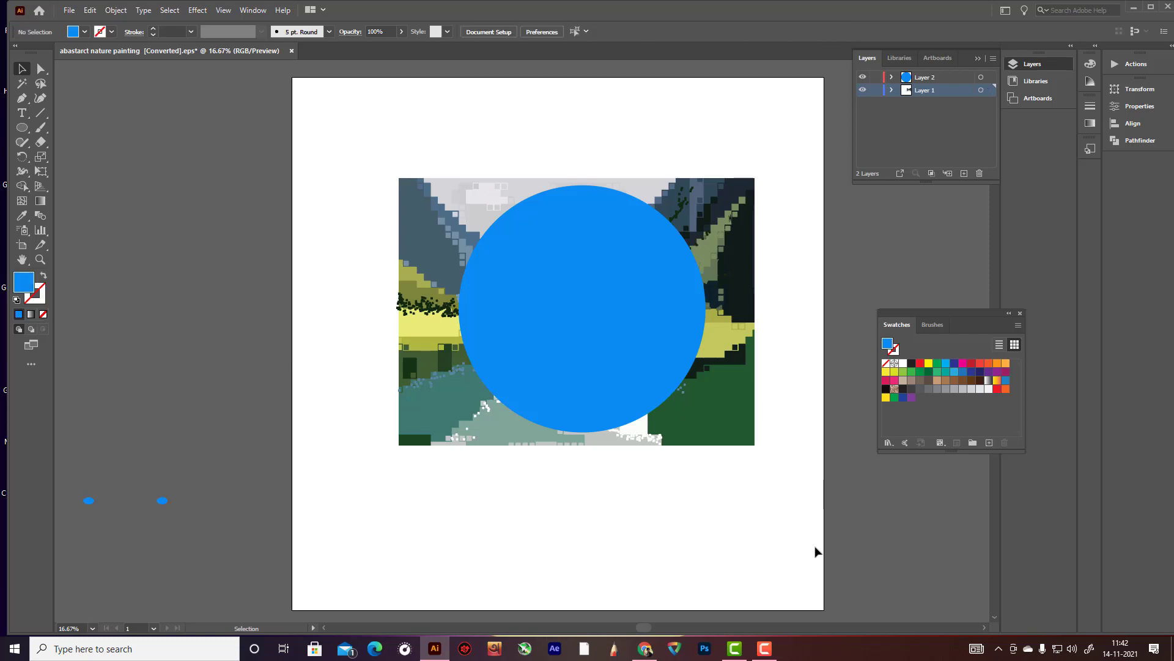
key("ctrl+minus")
key("ctrl+minus")
key("ctrl+minus")
key("ctrl+minus")
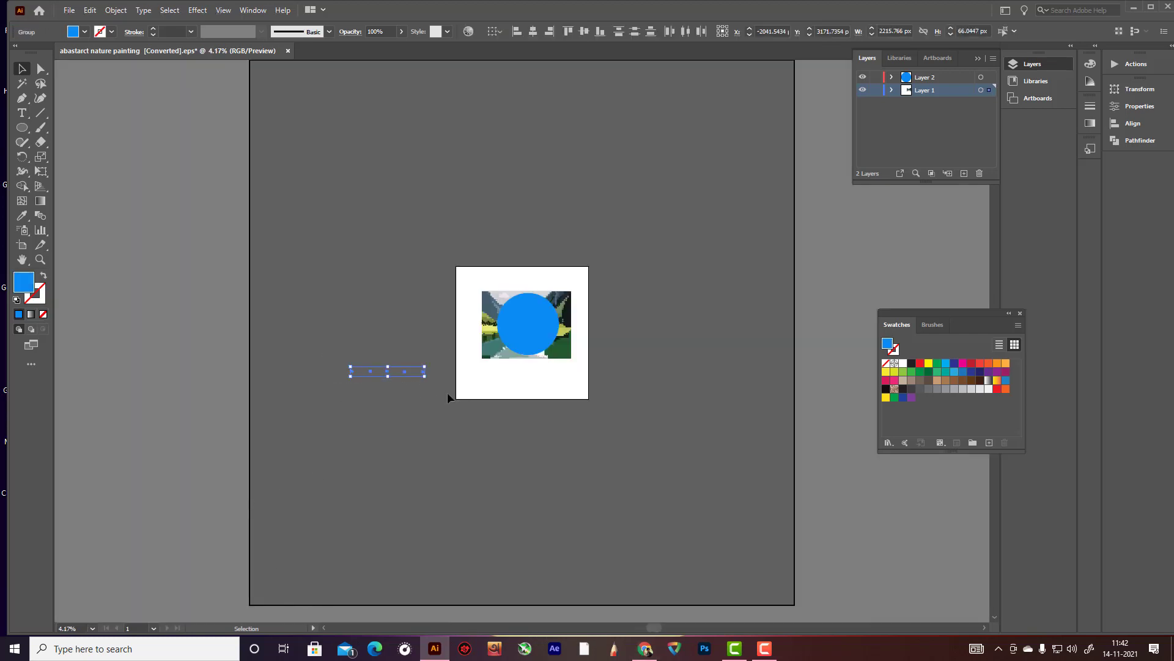
scroll(548, 318, "up", 4)
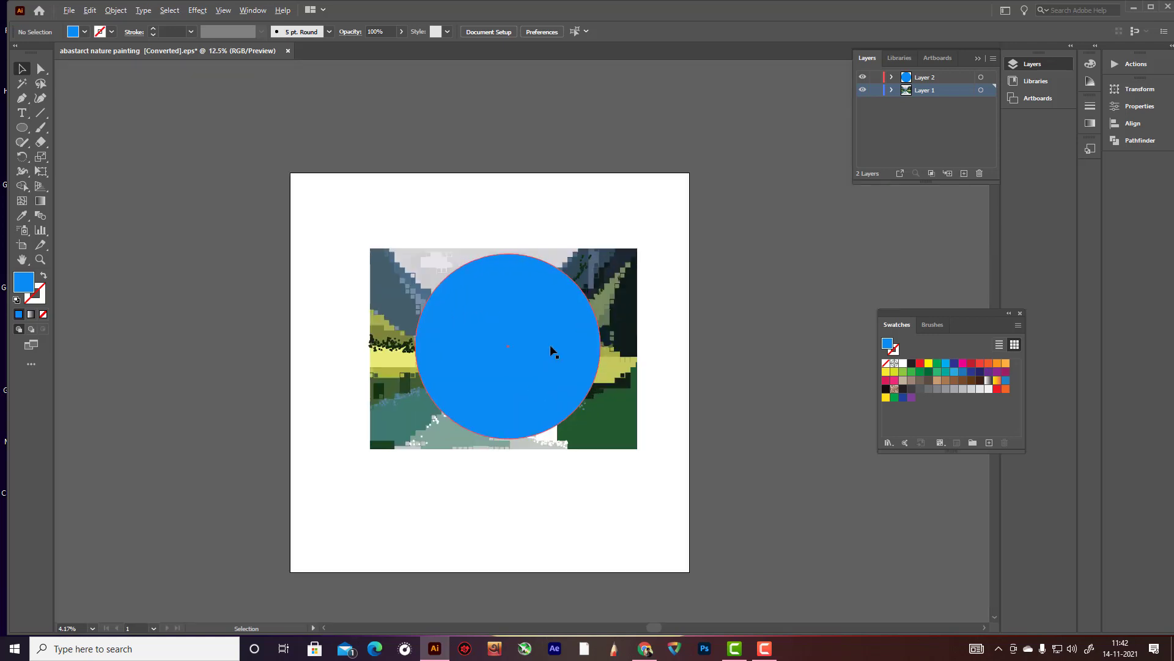
Step: Make a clipping mask from the blue circle and the painting, and move the clipped image slightly lower on the artboard
left_click_drag(573, 346, 566, 346)
mouse_move(266, 149)
left_mouse_down()
mouse_move(587, 493)
mouse_move(692, 549)
left_mouse_up()
right_click(601, 391)
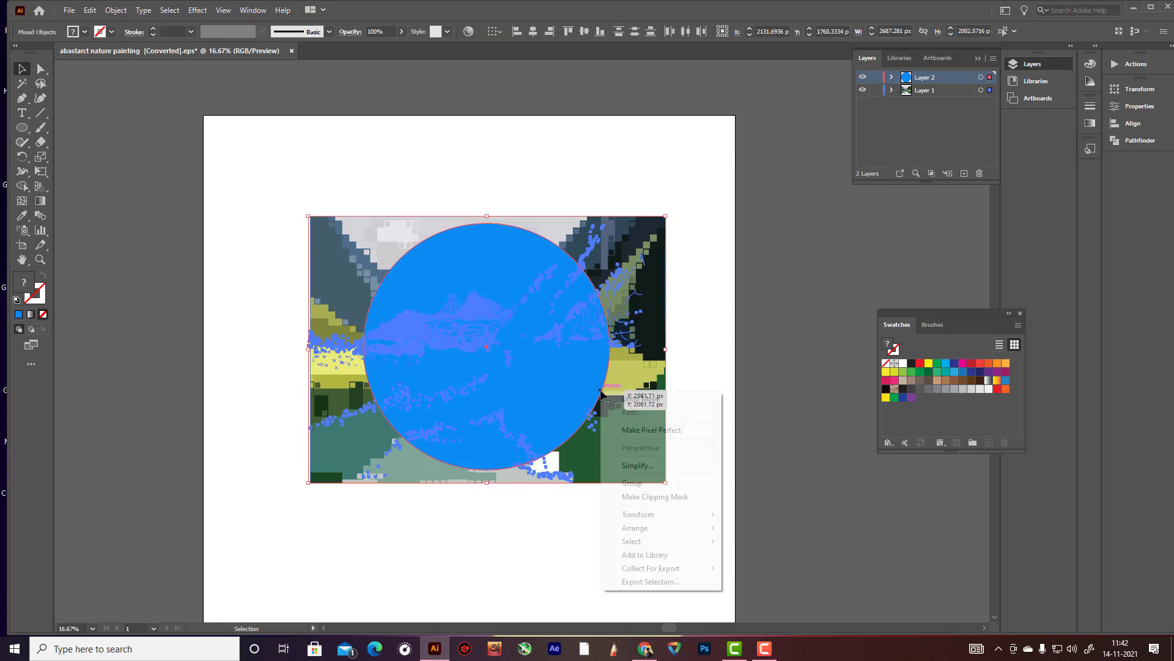
left_click(682, 500)
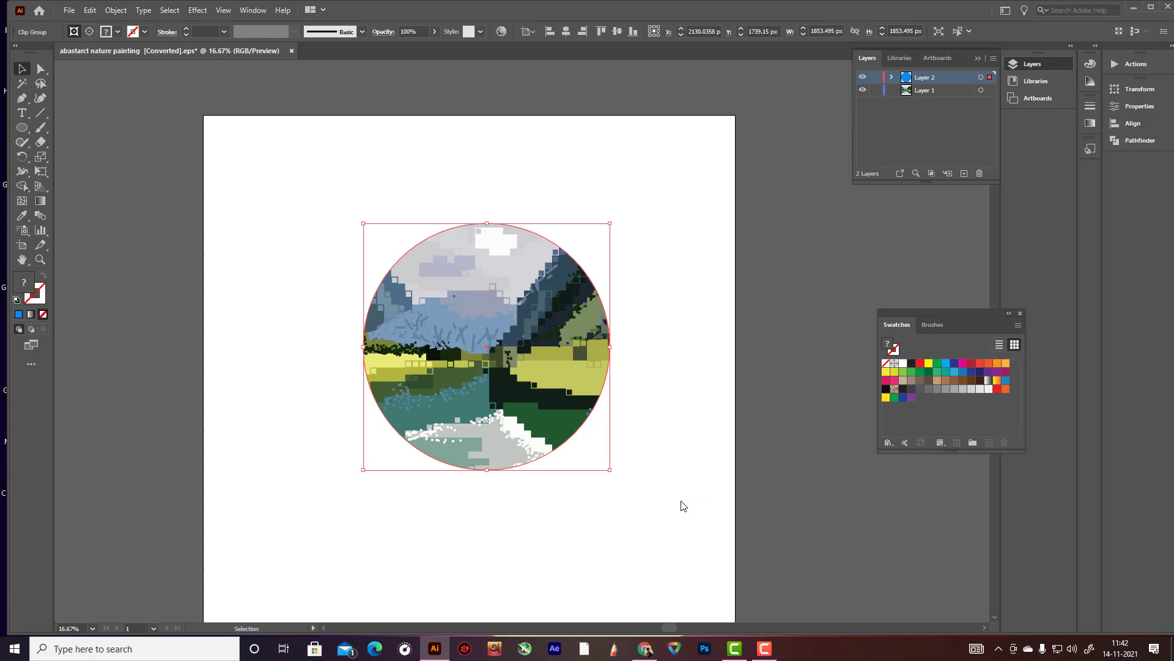
left_click(698, 450)
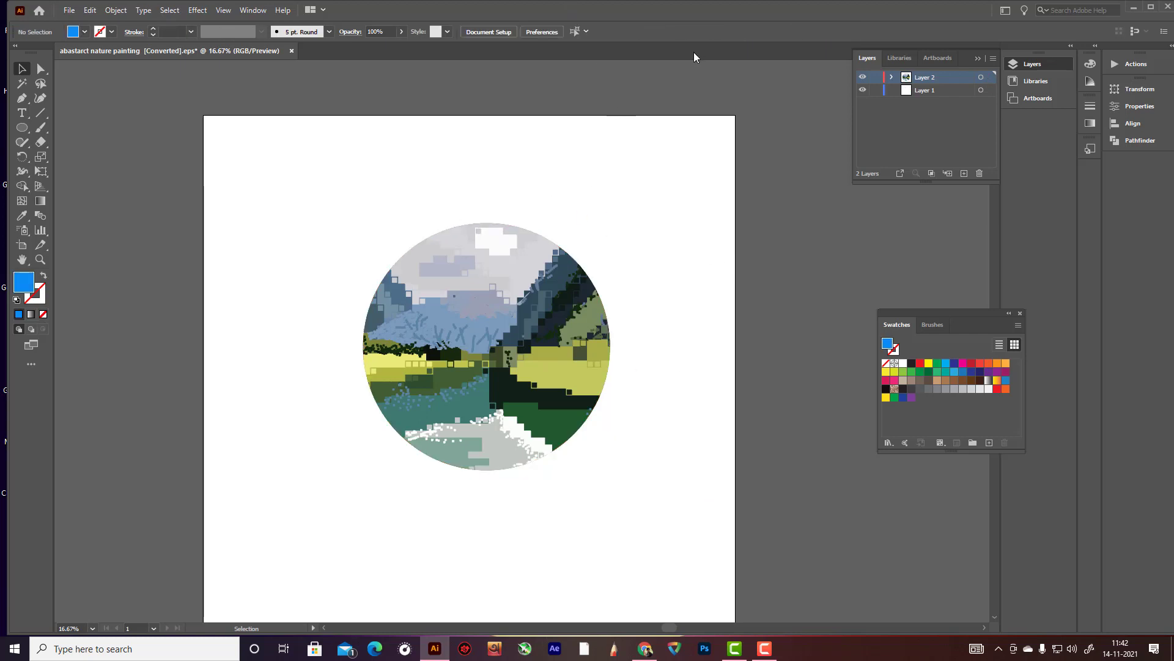
left_click_drag(302, 163, 776, 515)
left_click_drag(563, 402, 556, 437)
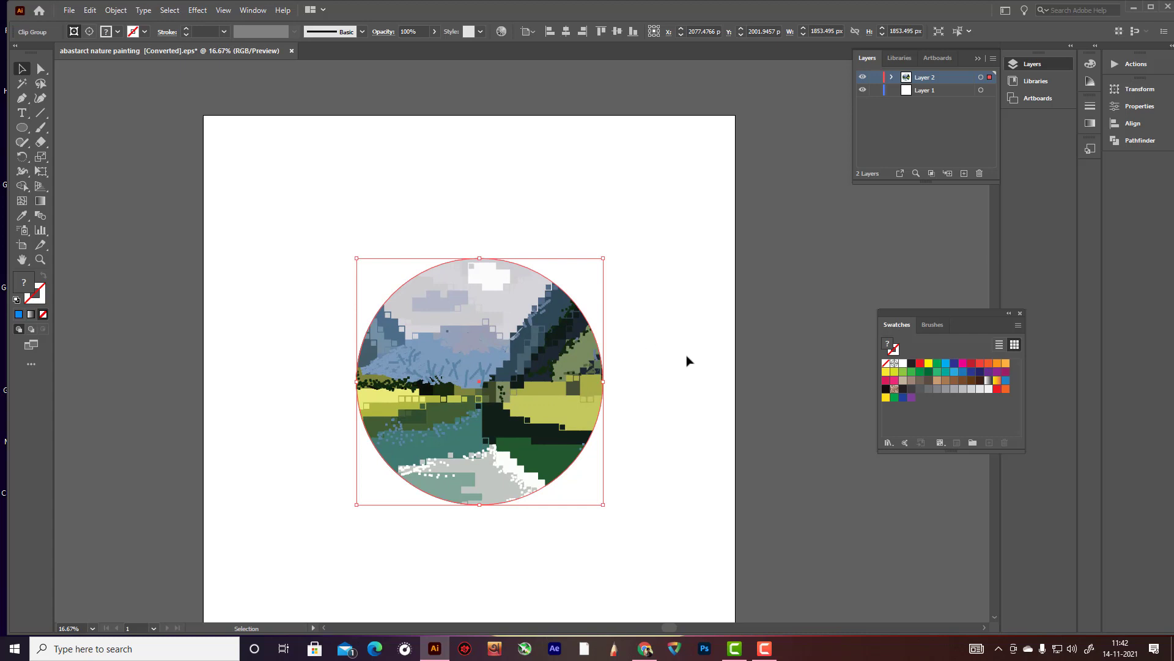
Step: Select the clipped circle image, open the Links panel, and place it beside the artboard's upper left corner
left_click(647, 312)
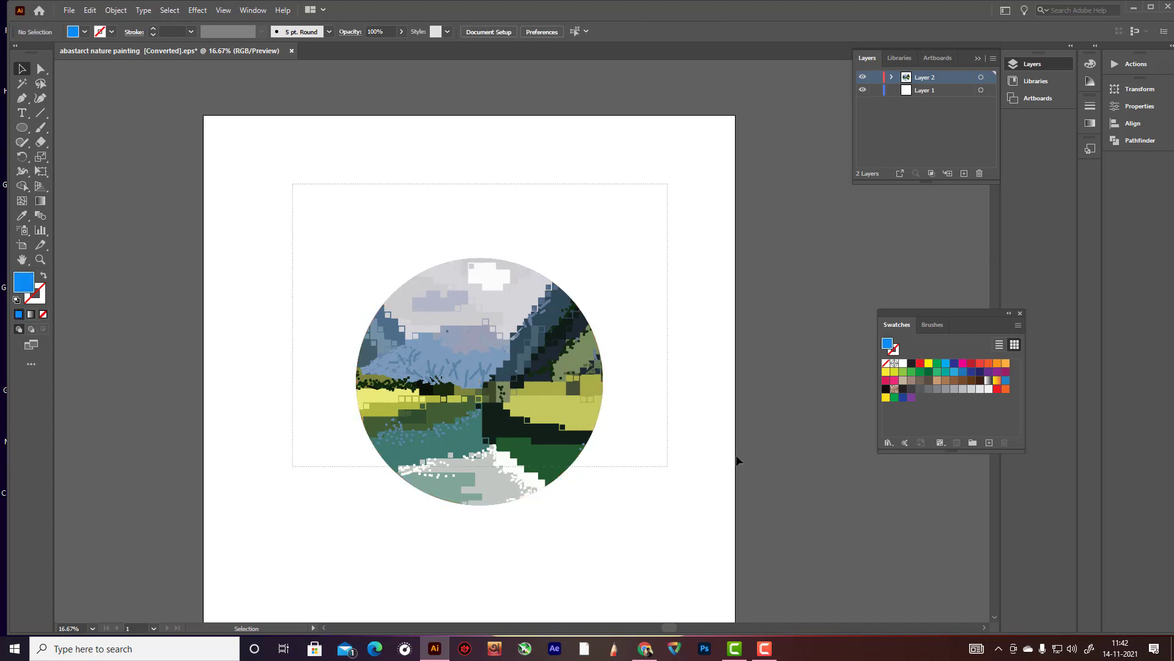
left_click(587, 343)
left_click(253, 10)
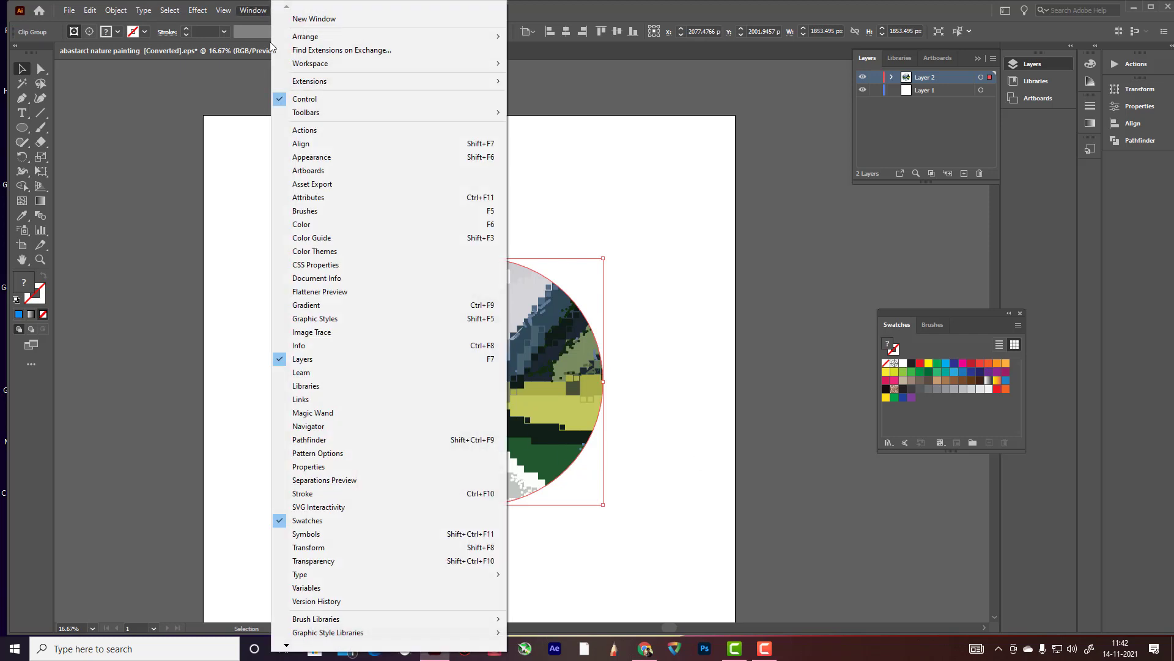
left_click(312, 399)
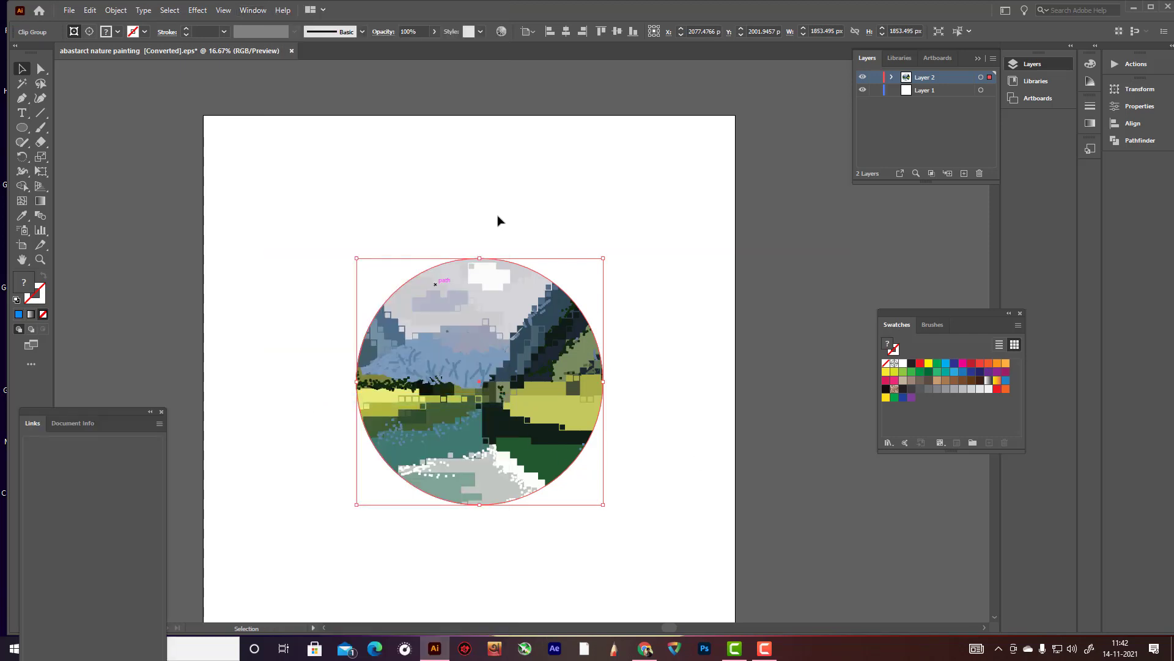
left_click_drag(120, 409, 179, 93)
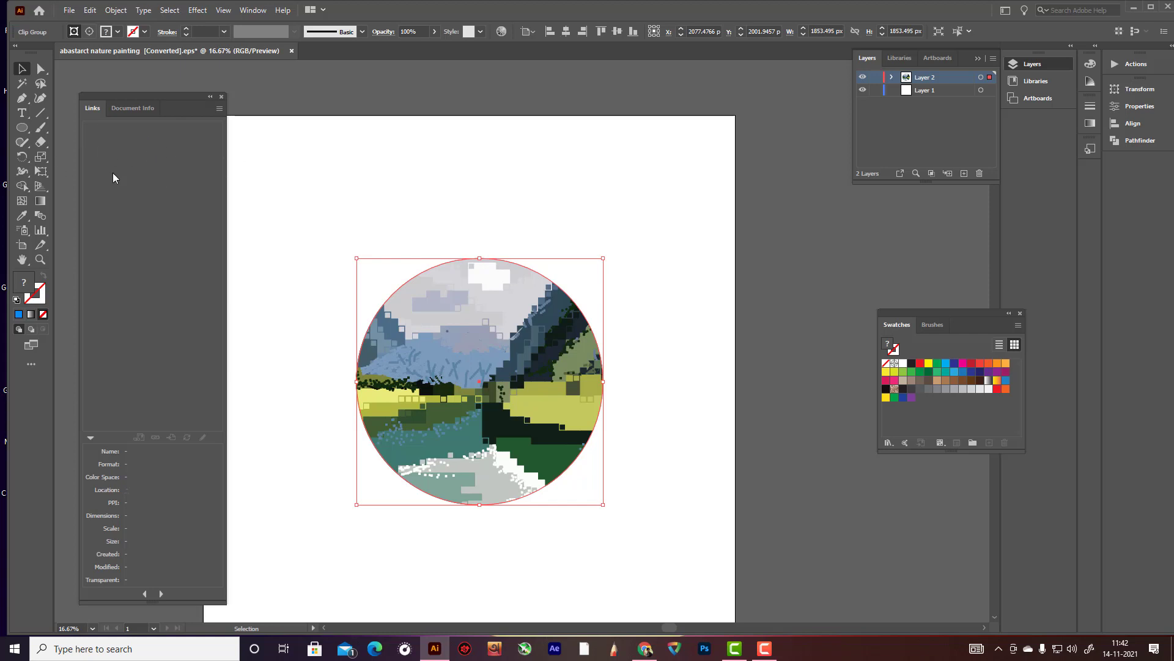
Step: Try moving the clipped image slightly up and to the right, and shift the Links panel over the artboard
left_click(349, 163)
left_click_drag(318, 217, 599, 532)
left_click_drag(584, 431, 607, 416)
left_click_drag(163, 94, 190, 87)
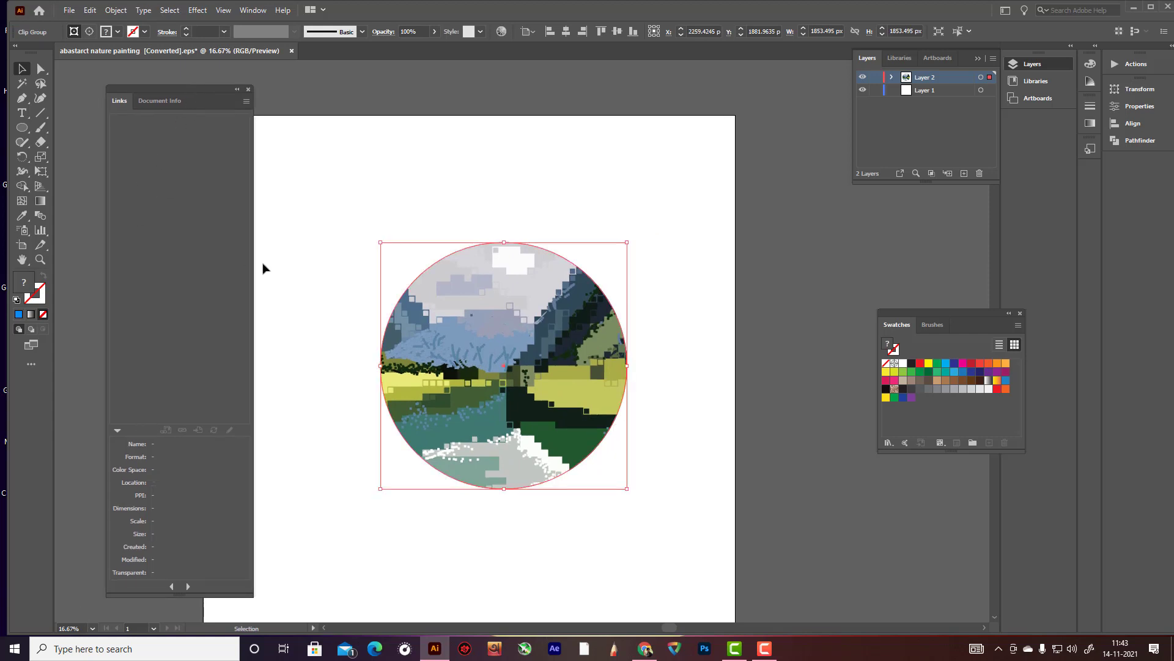
left_click(405, 191)
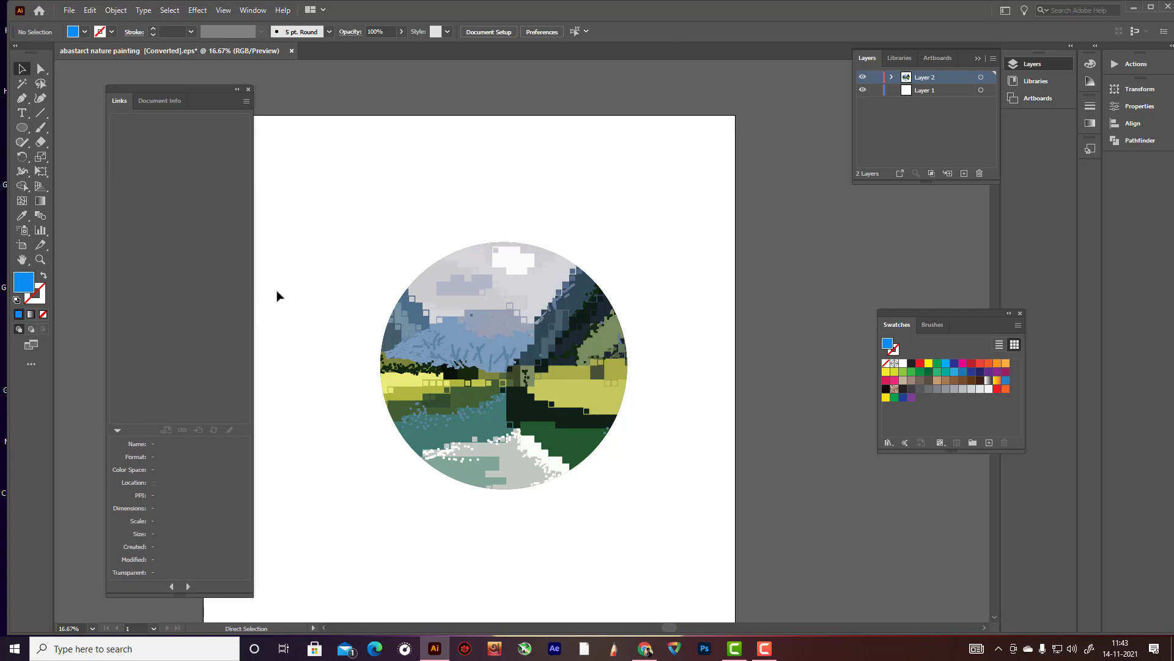
Step: Release the clipping mask on the circular image and delete the blue circle
left_click(445, 315)
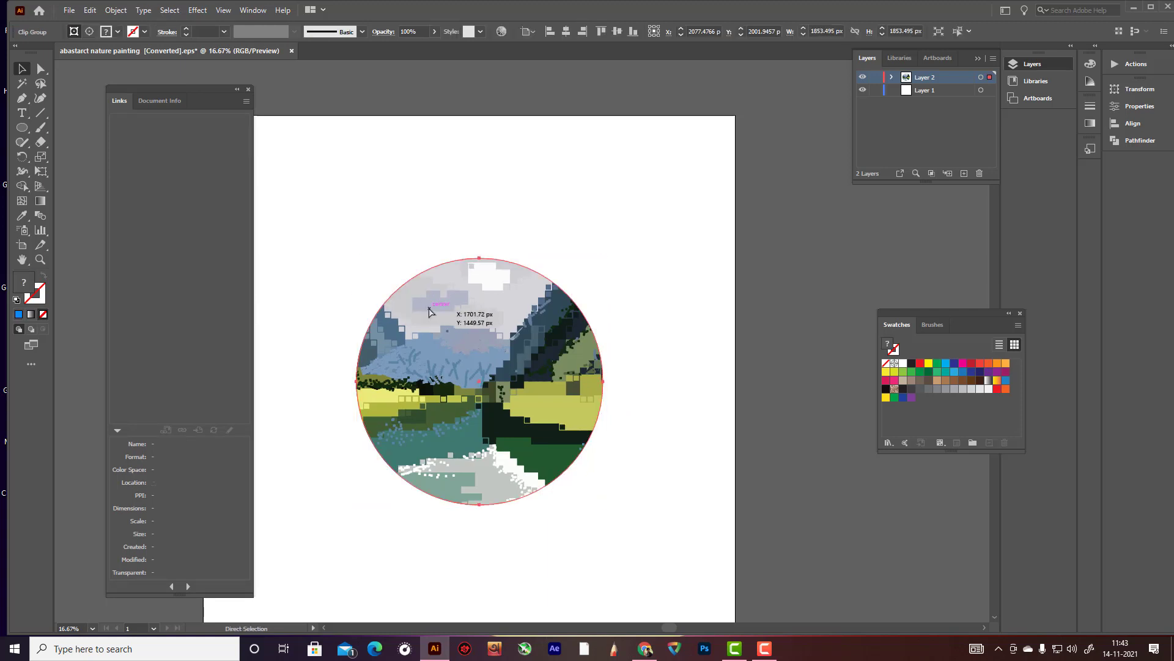
key("ctrl+alt+7")
left_click(642, 192)
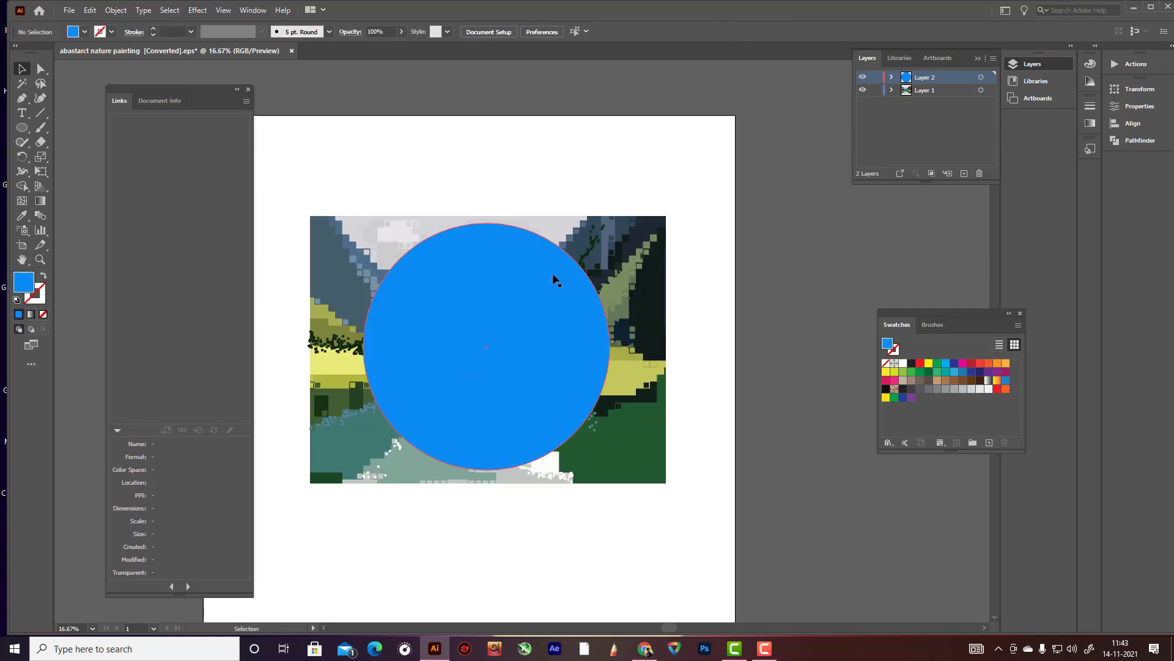
left_click_drag(555, 275, 540, 613)
scroll(538, 593, "down", 3)
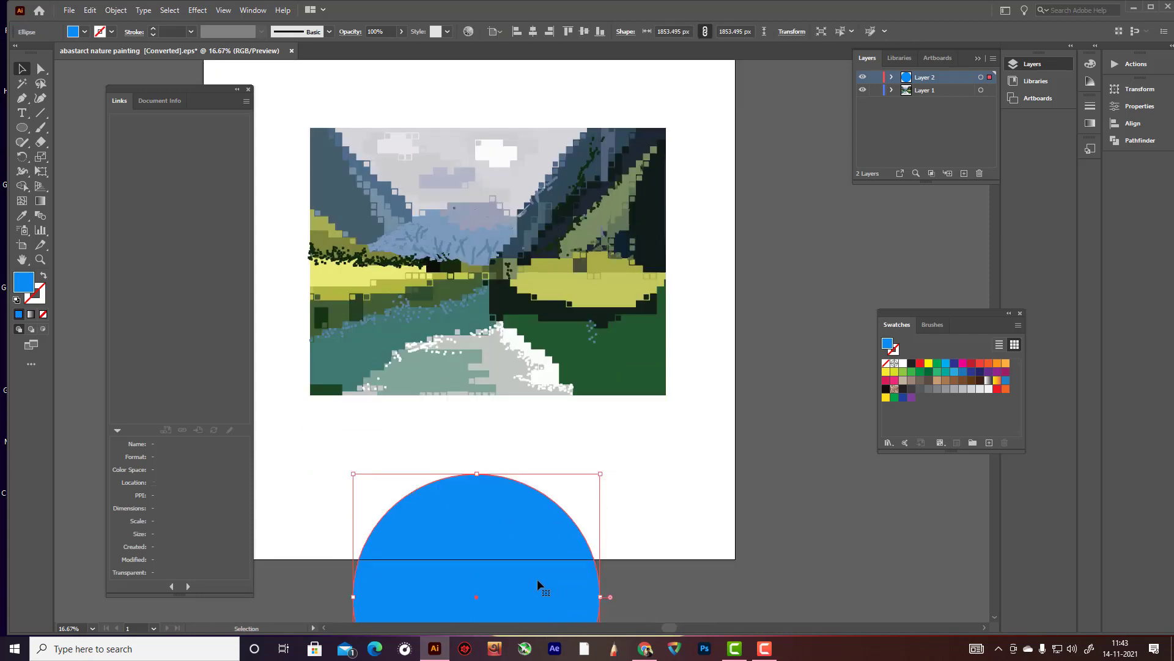
key("Delete")
scroll(243, 408, "up", 2)
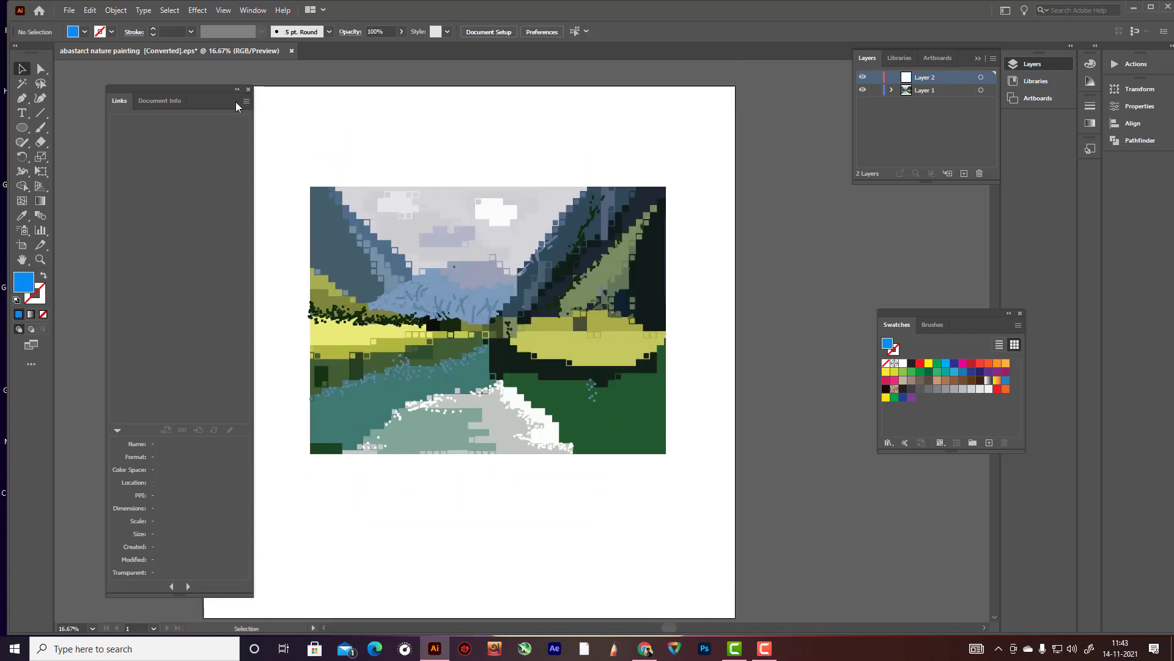
Step: Move the Links panel further away from the painting, select the whole painting, and try to expand it
left_click_drag(199, 86, 160, 103)
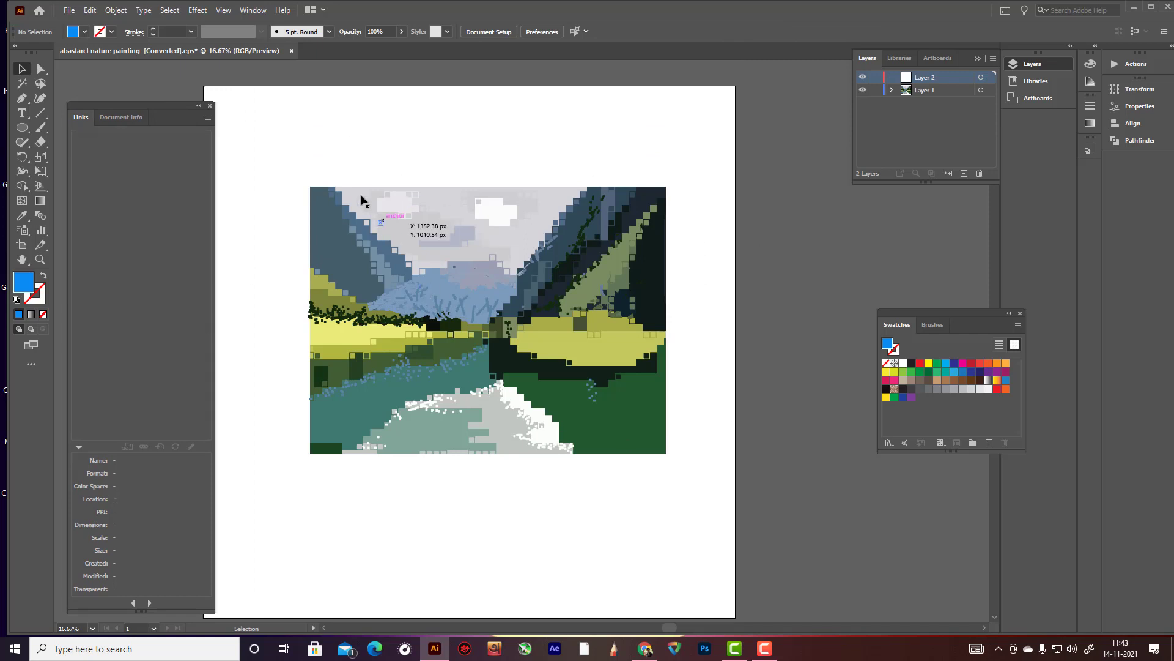
left_click_drag(294, 153, 709, 506)
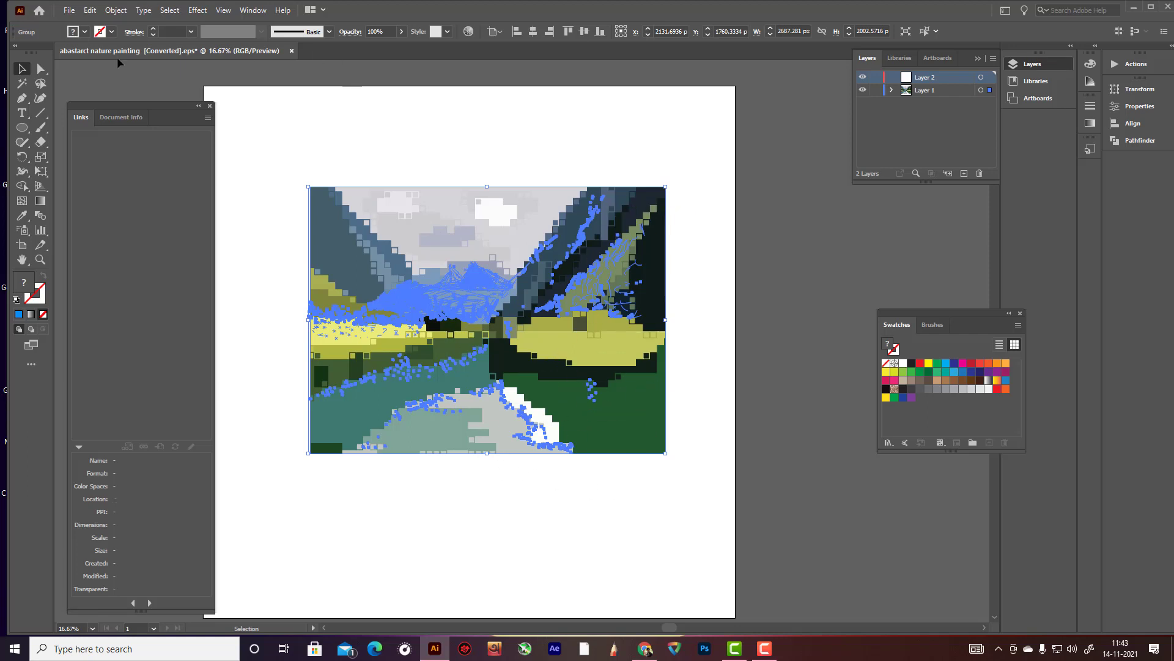
left_click(115, 11)
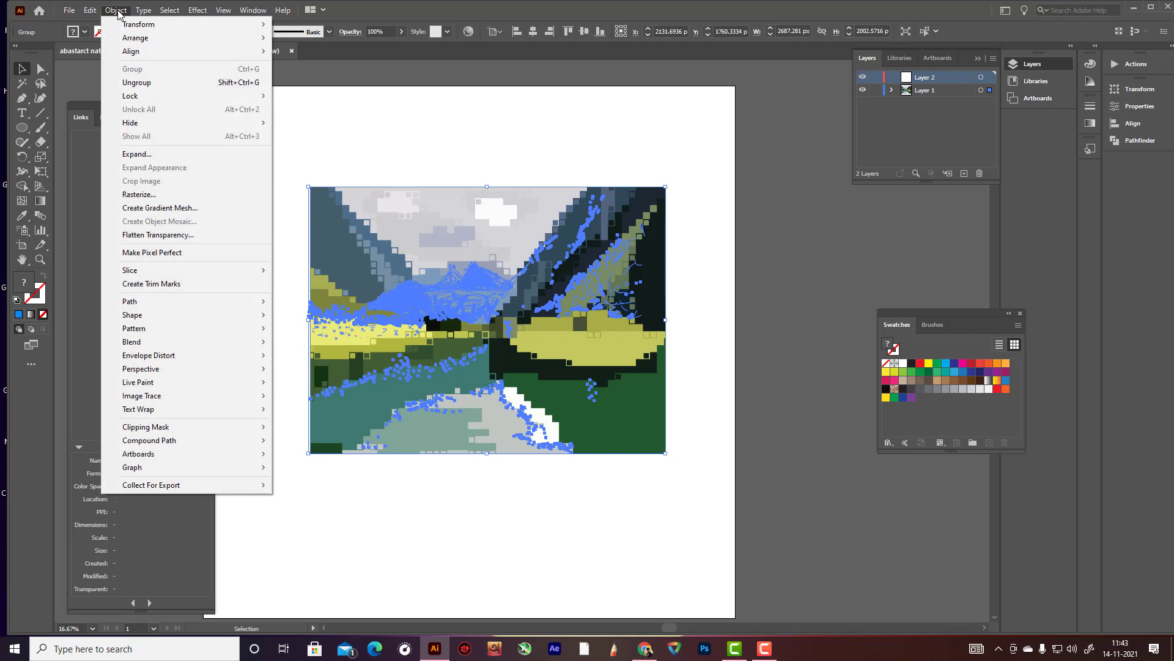
left_click(158, 157)
left_click(409, 154)
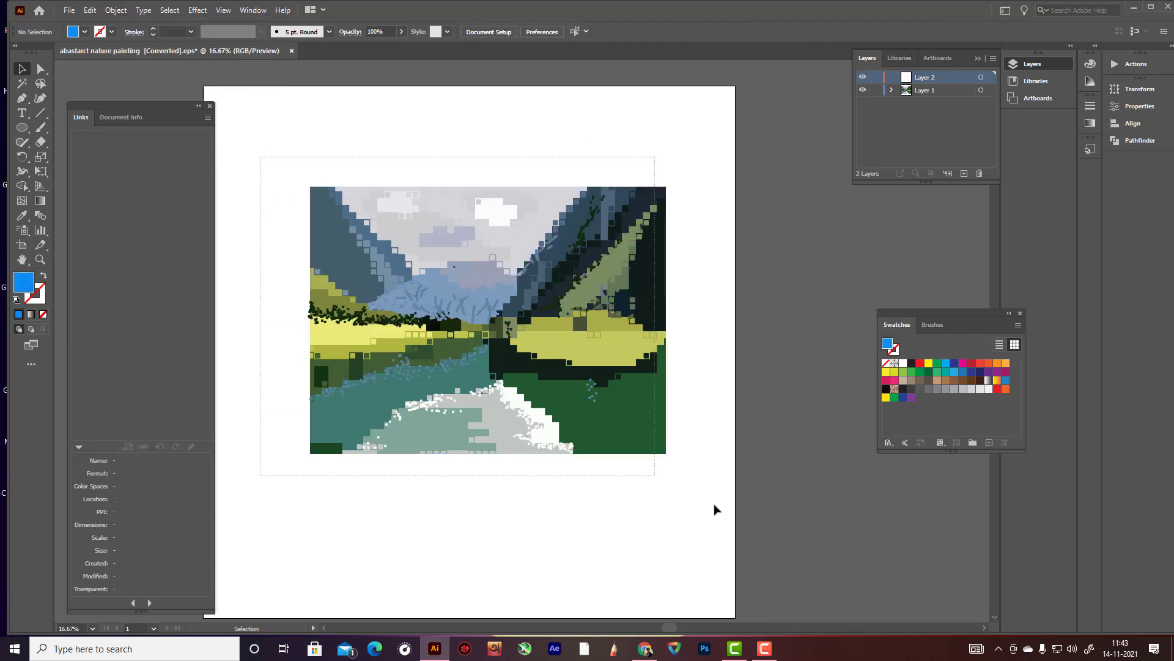
key("ctrl+a")
left_click(696, 482)
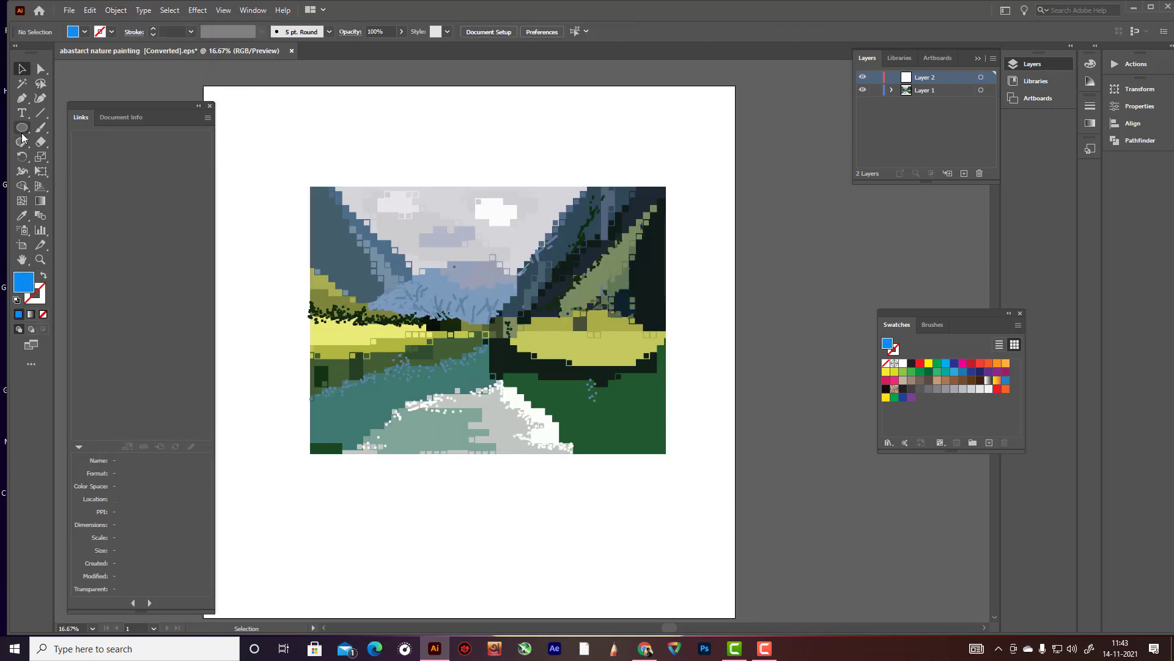
Step: Try to remove a rectangular area from the painting's right side with the Eraser tool
left_click(41, 142)
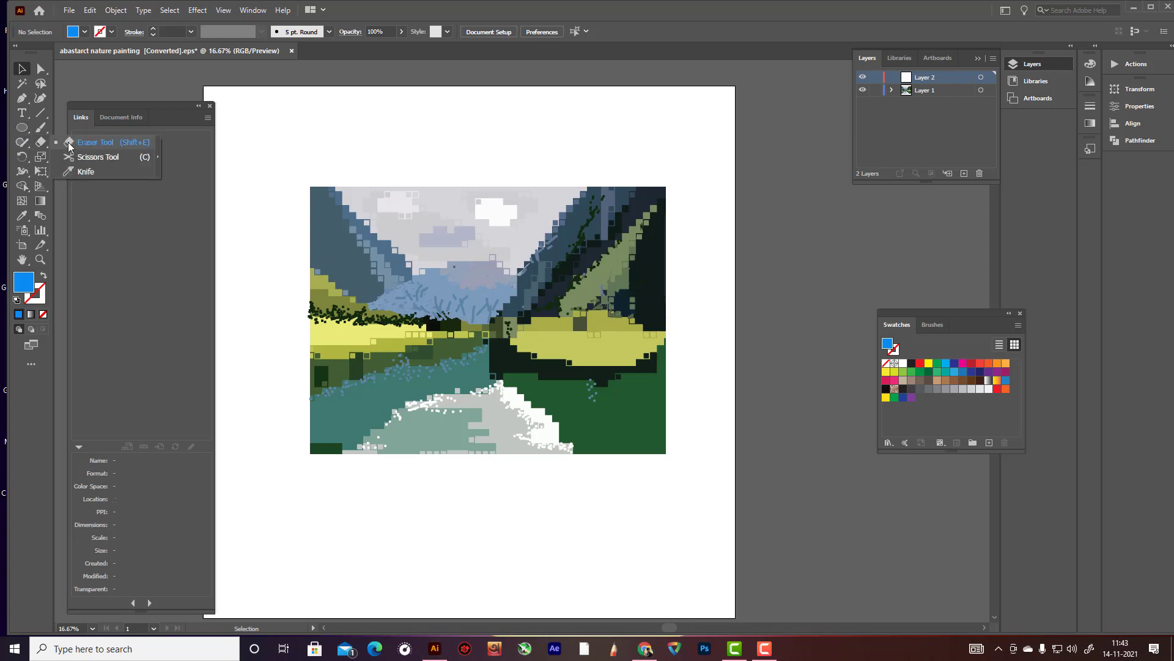
left_click(69, 144)
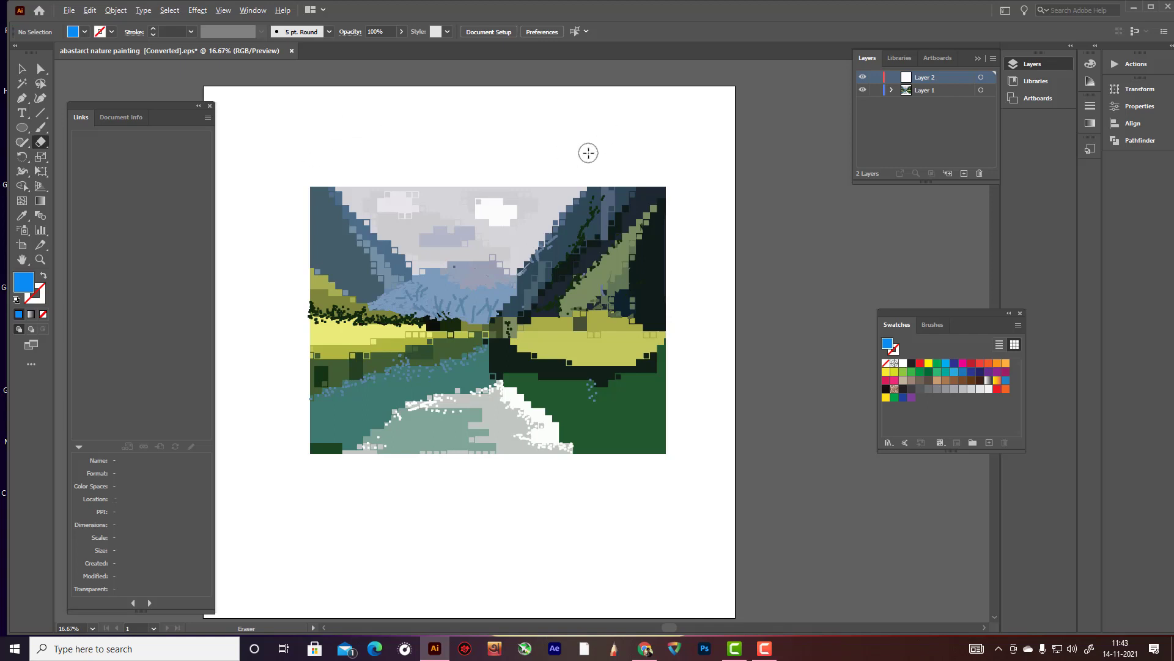
mouse_move(598, 165)
left_mouse_down()
mouse_move(599, 218)
mouse_move(696, 518)
left_mouse_up()
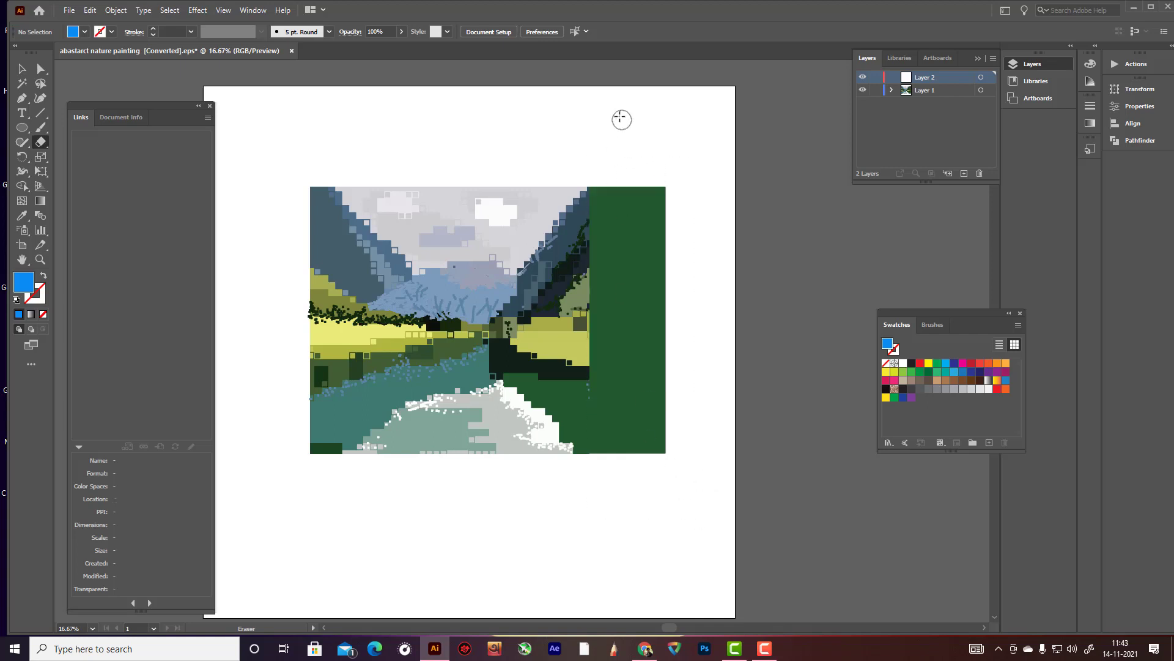
mouse_move(600, 142)
left_mouse_down()
mouse_move(697, 488)
mouse_move(731, 524)
left_mouse_up()
left_click(22, 69)
left_click_drag(628, 218, 738, 239)
Step: Undo the erasing and move the whole painting up to the artboard's upper edge
left_click(402, 174)
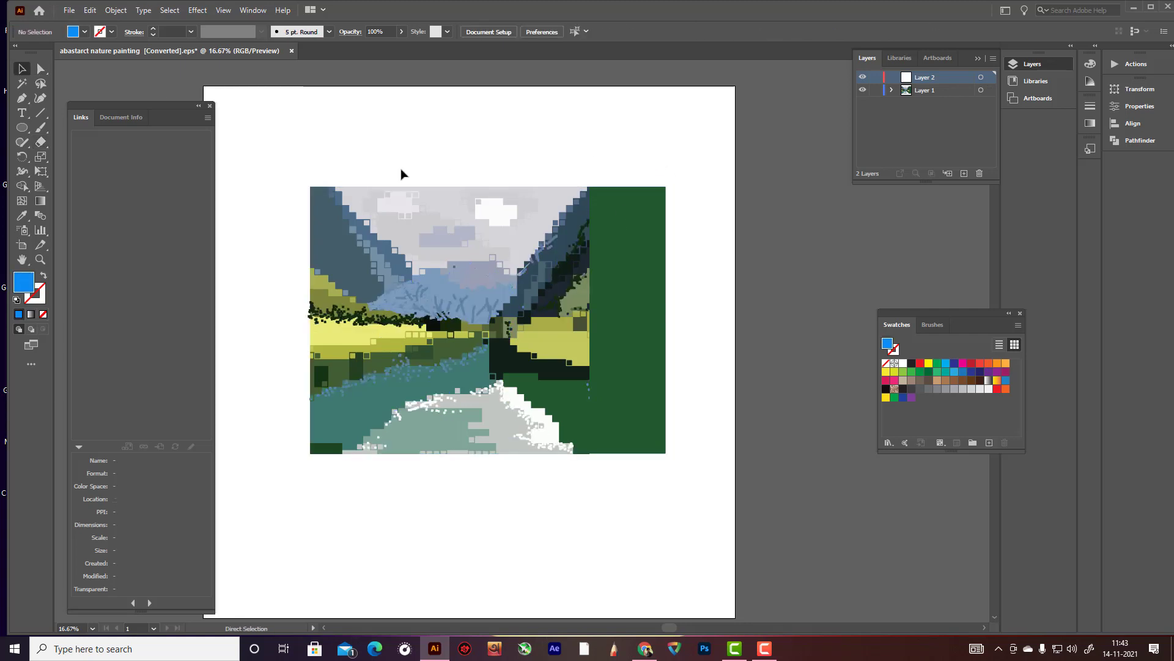
left_click_drag(300, 153, 700, 453)
left_click(700, 454)
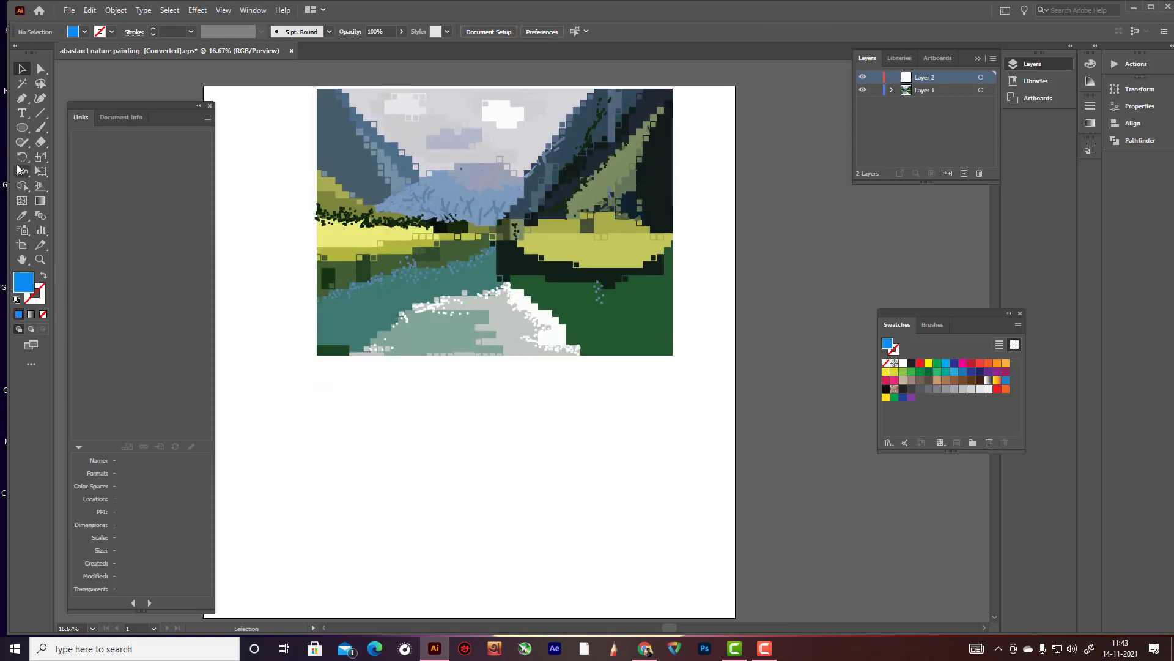
Step: Draw a tilted blue hexagon about 2003 × 1799 px with the Polygon tool and place it below the painting
left_click(22, 127)
left_click(61, 173)
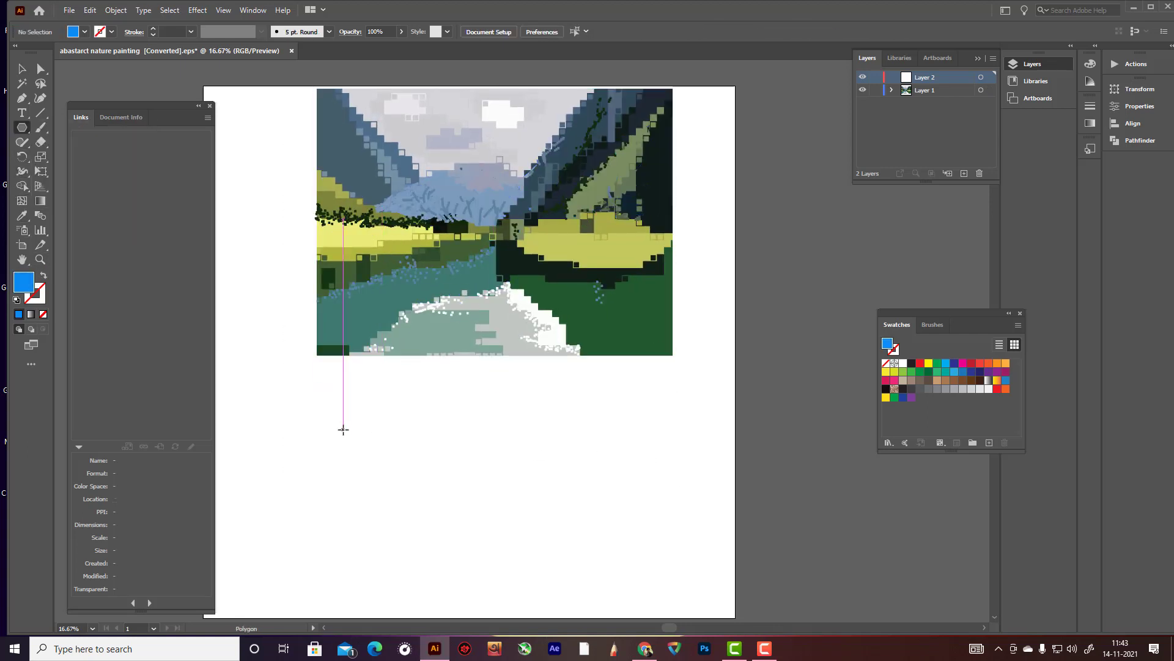
left_click_drag(343, 430, 475, 421)
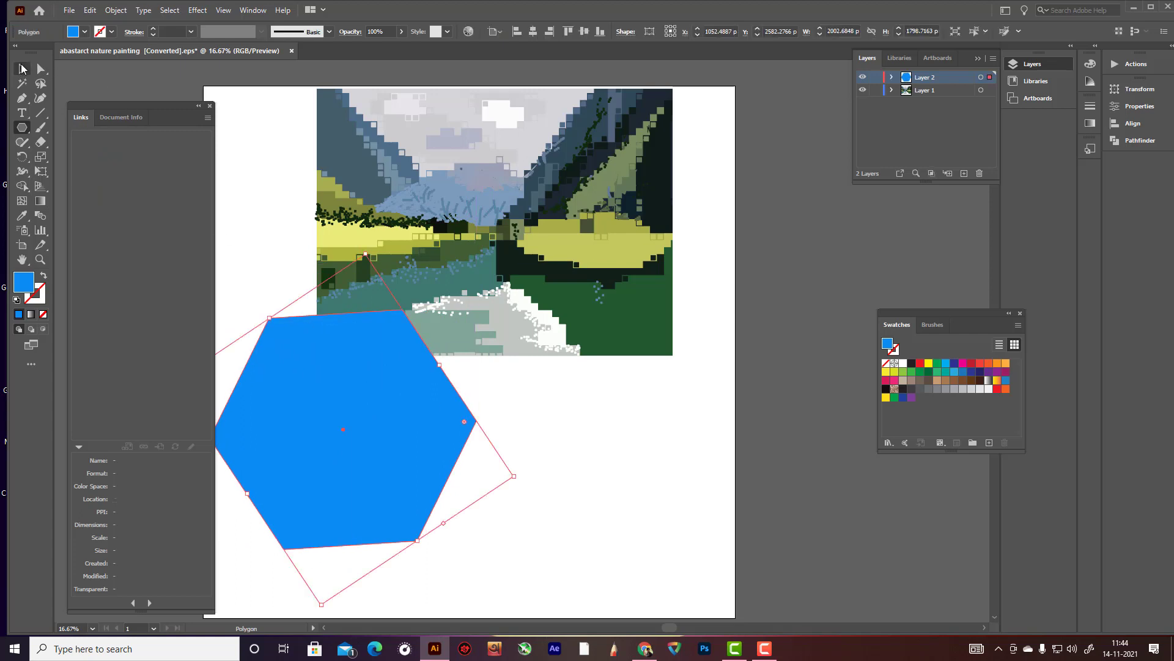
left_click(23, 69)
left_click_drag(399, 421, 556, 495)
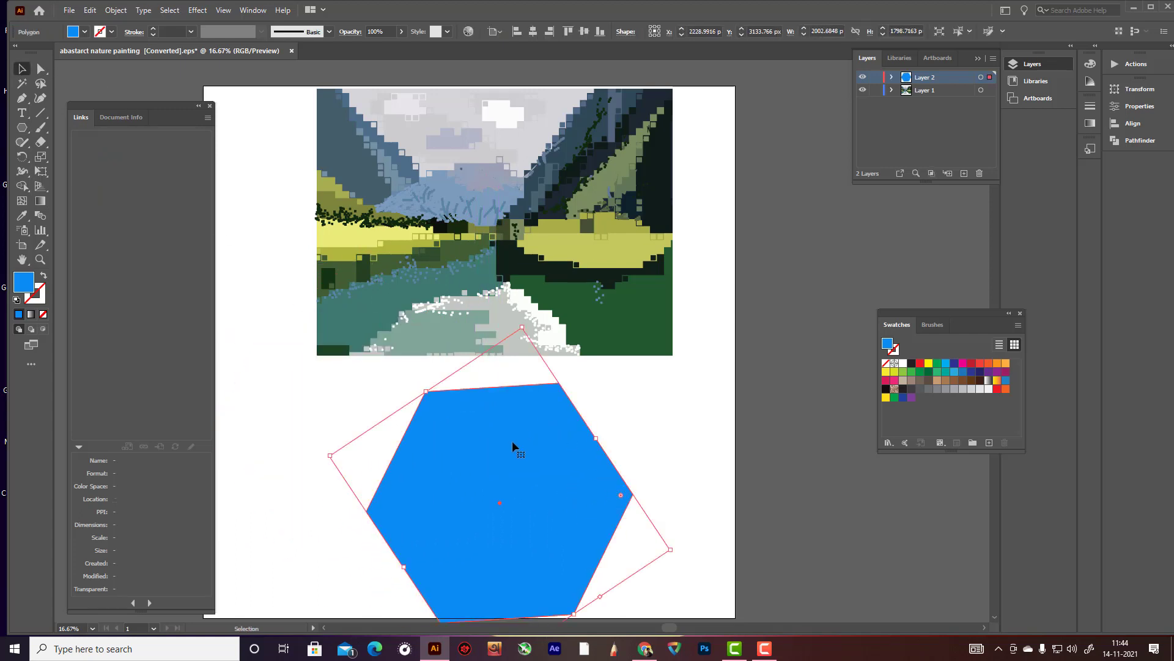
Step: Round the hexagon's corners by about 869 px to form a circle, and shift it slightly up and left
left_click(40, 69)
left_click_drag(544, 420, 475, 518)
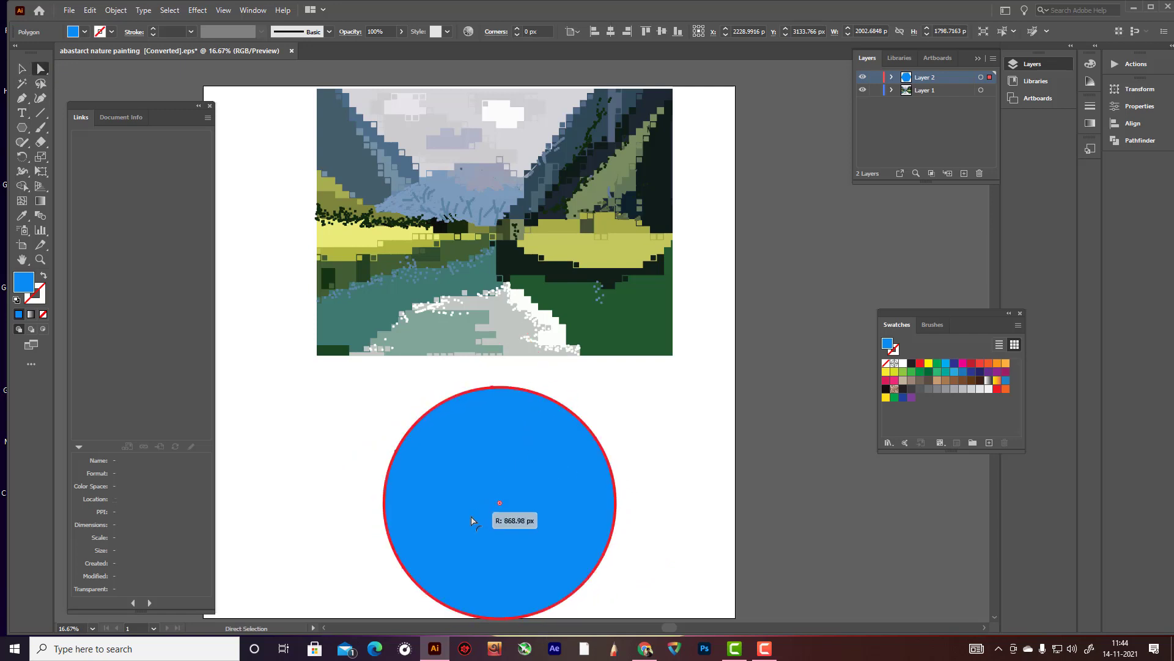
key("v")
left_click_drag(558, 484, 528, 462)
Step: Try to expand the blue circle, move it slightly to the right, and deselect it
left_click(112, 10)
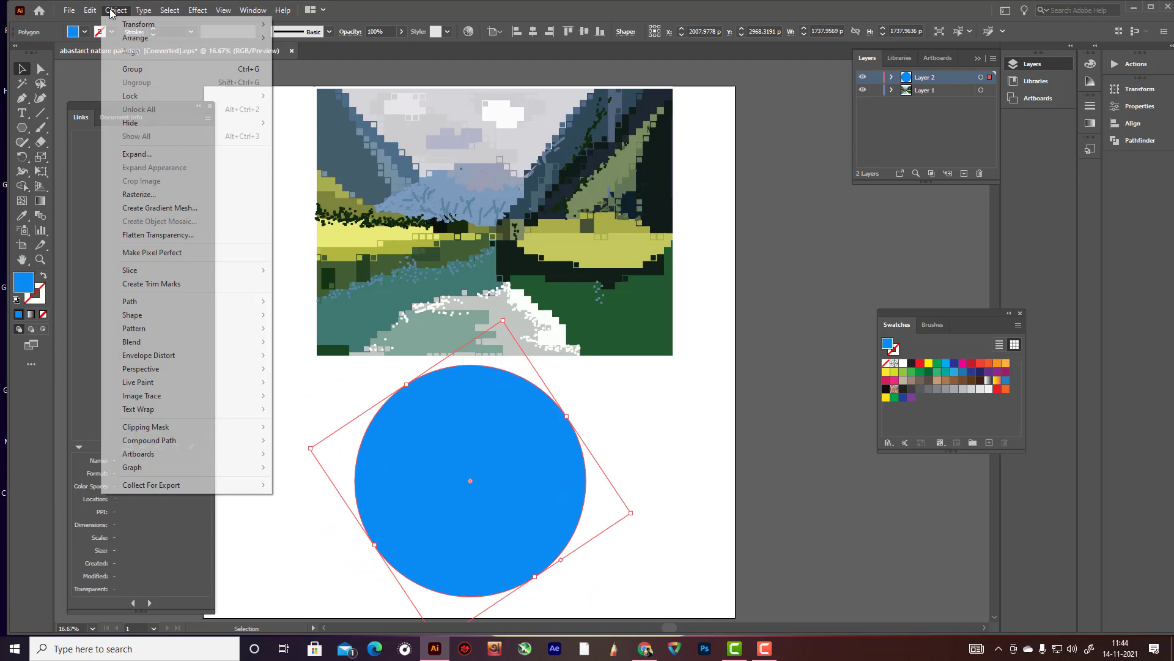
left_click(159, 156)
left_click_drag(524, 475, 544, 480)
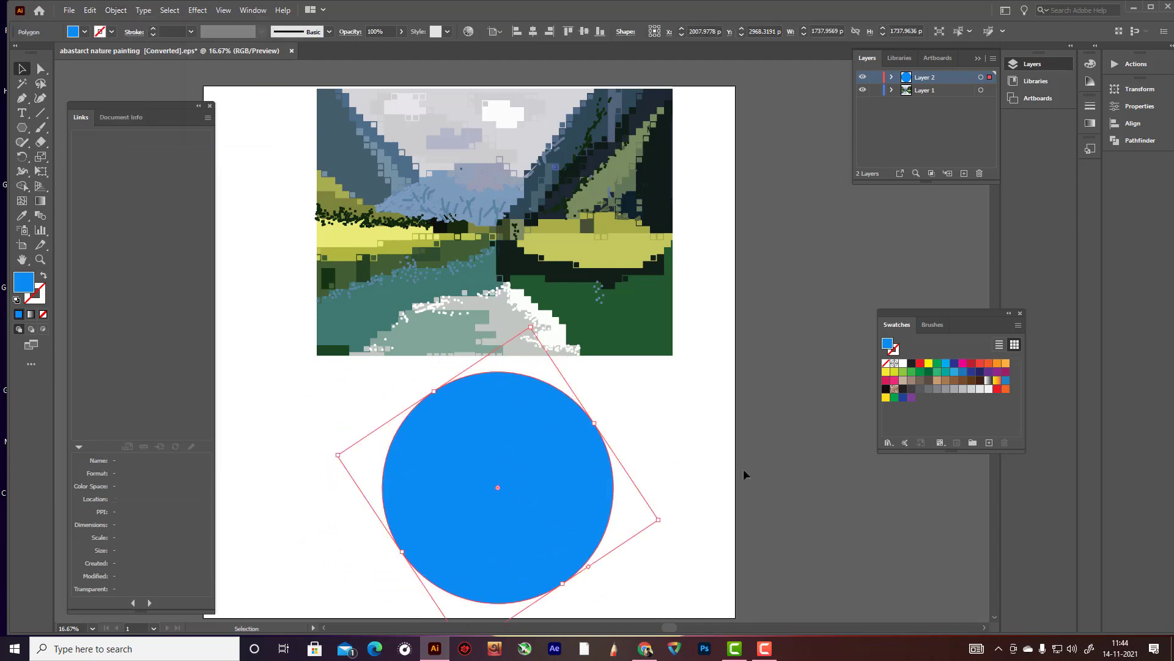
left_click(745, 474)
Step: Erase the right half of the blue circle with the Eraser tool and nudge the remaining half circle to the right
left_click(41, 142)
left_click(80, 145)
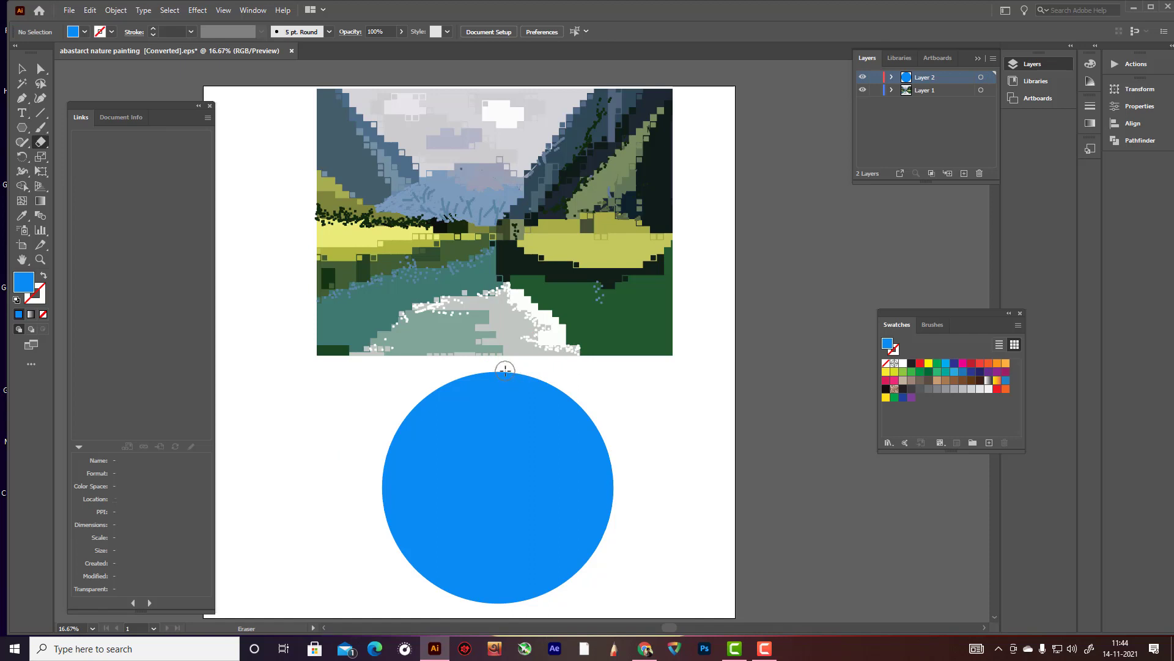
scroll(503, 342, "down", 1)
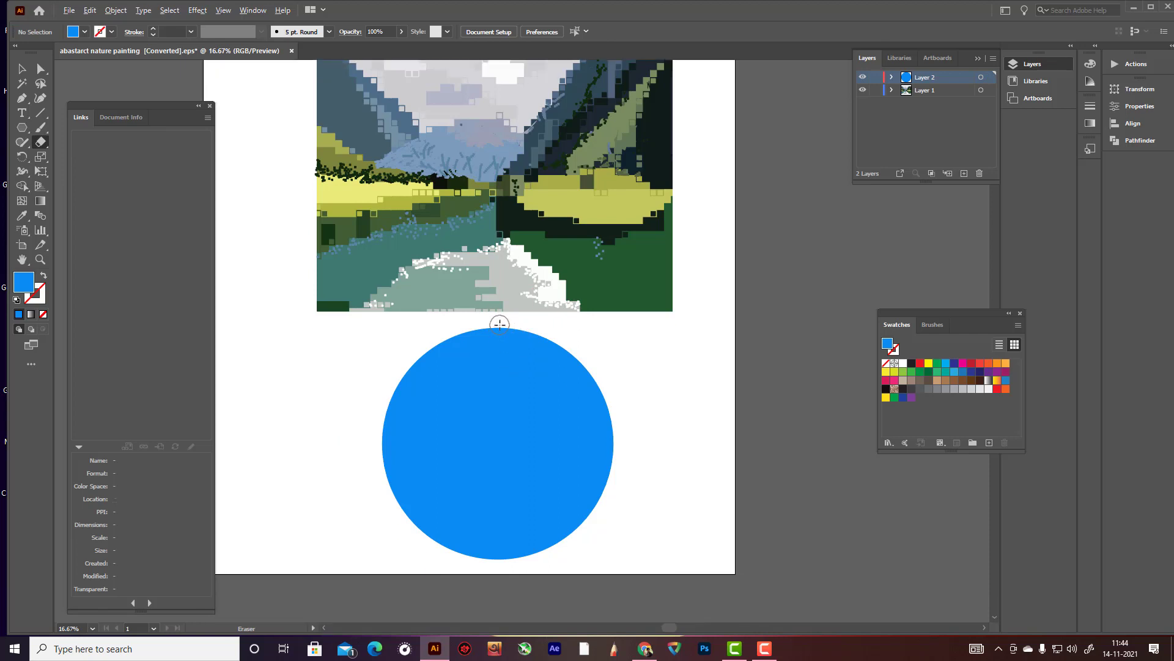
mouse_move(500, 325)
left_mouse_down()
mouse_move(538, 413)
mouse_move(669, 587)
mouse_move(723, 569)
left_mouse_up()
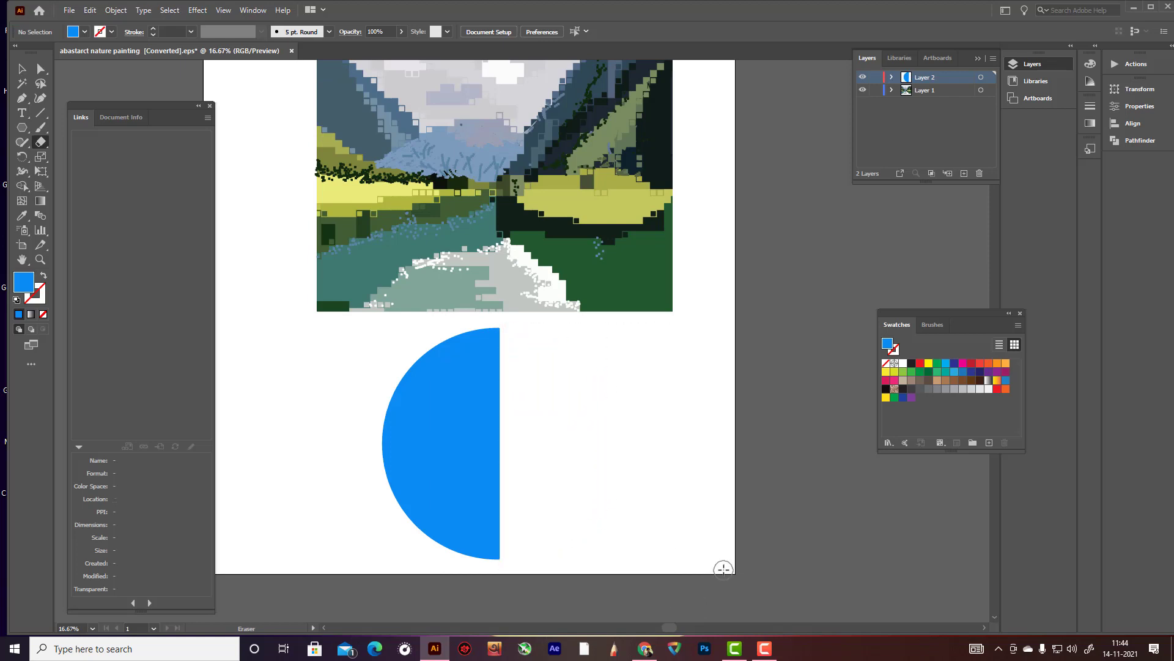
key("v")
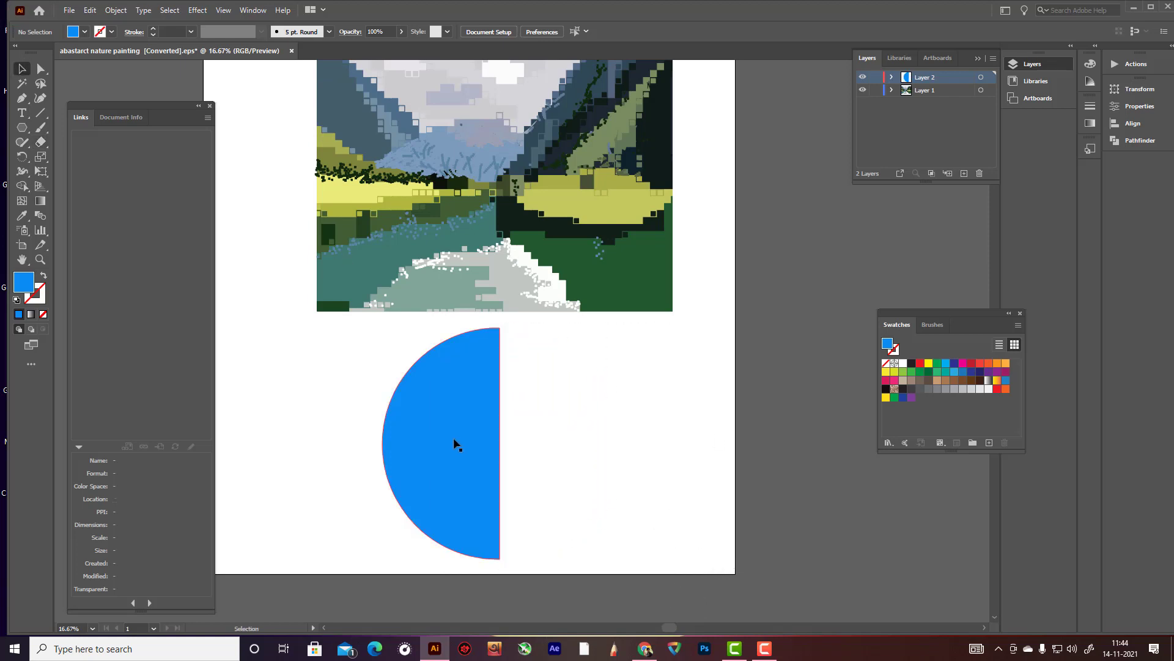
left_click_drag(455, 444, 494, 439)
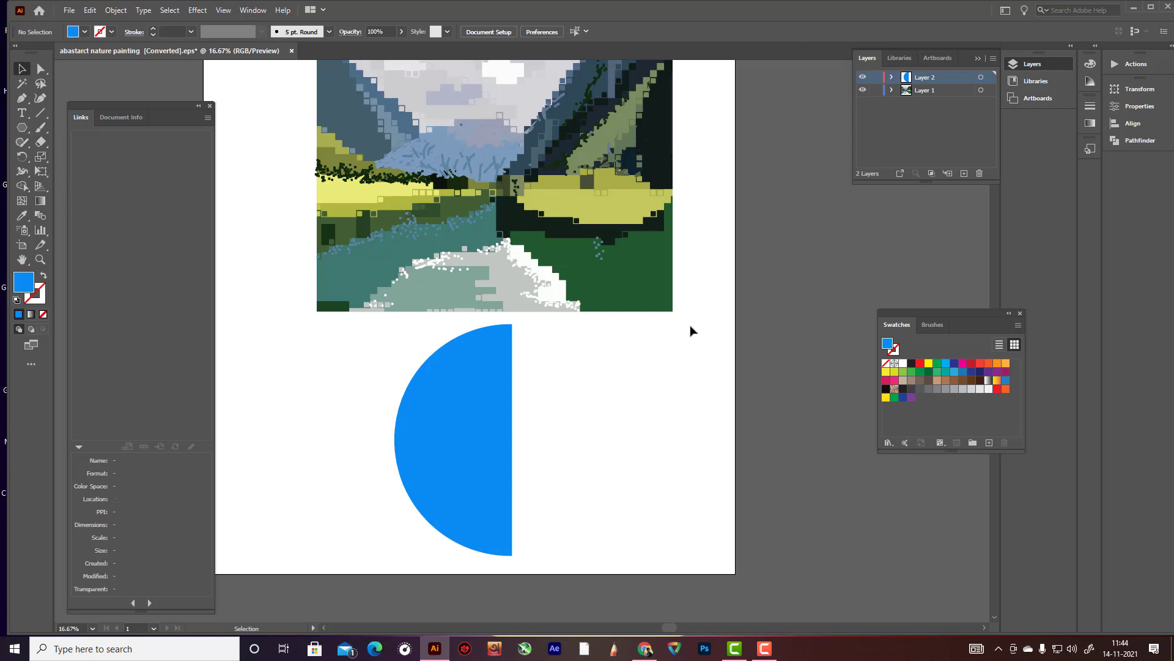
Step: Delete the blue half circle below the painting
scroll(690, 331, "up", 2)
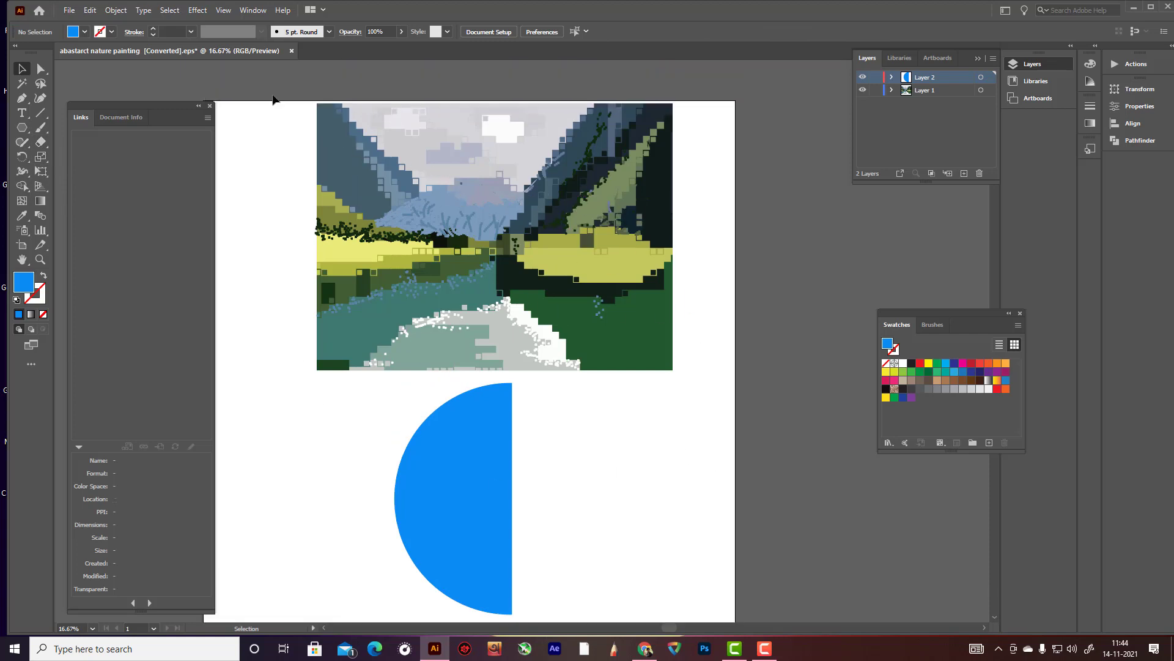
mouse_move(273, 98)
left_mouse_down()
mouse_move(597, 600)
mouse_move(734, 587)
left_mouse_up()
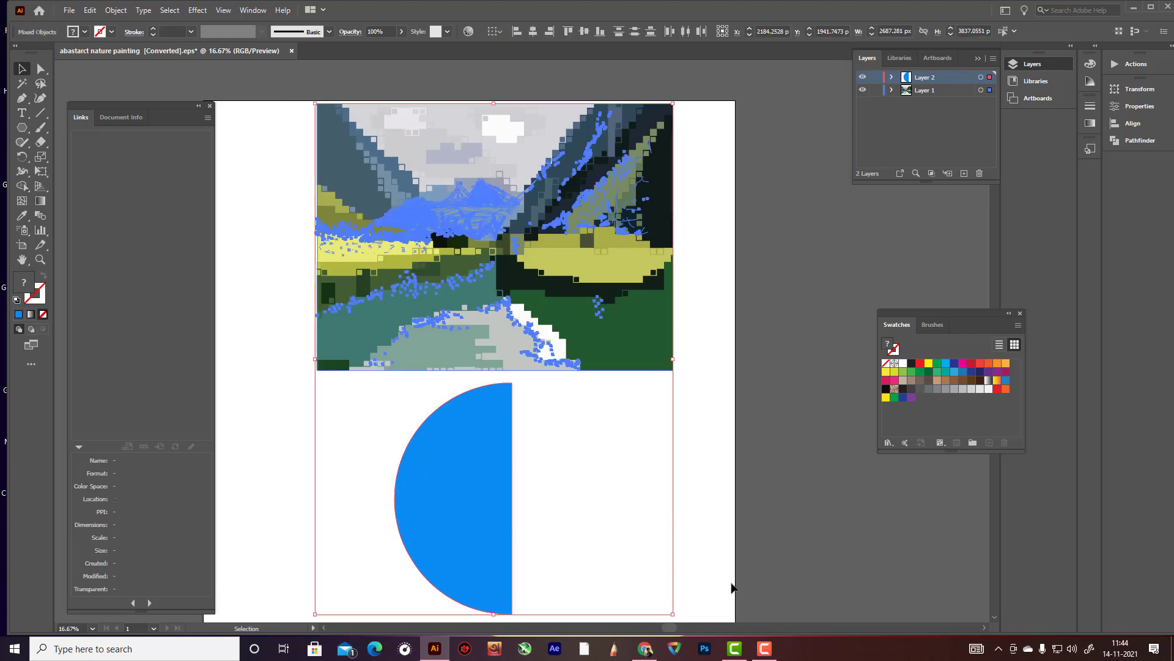
left_click(706, 549)
left_click(468, 519)
key("Delete")
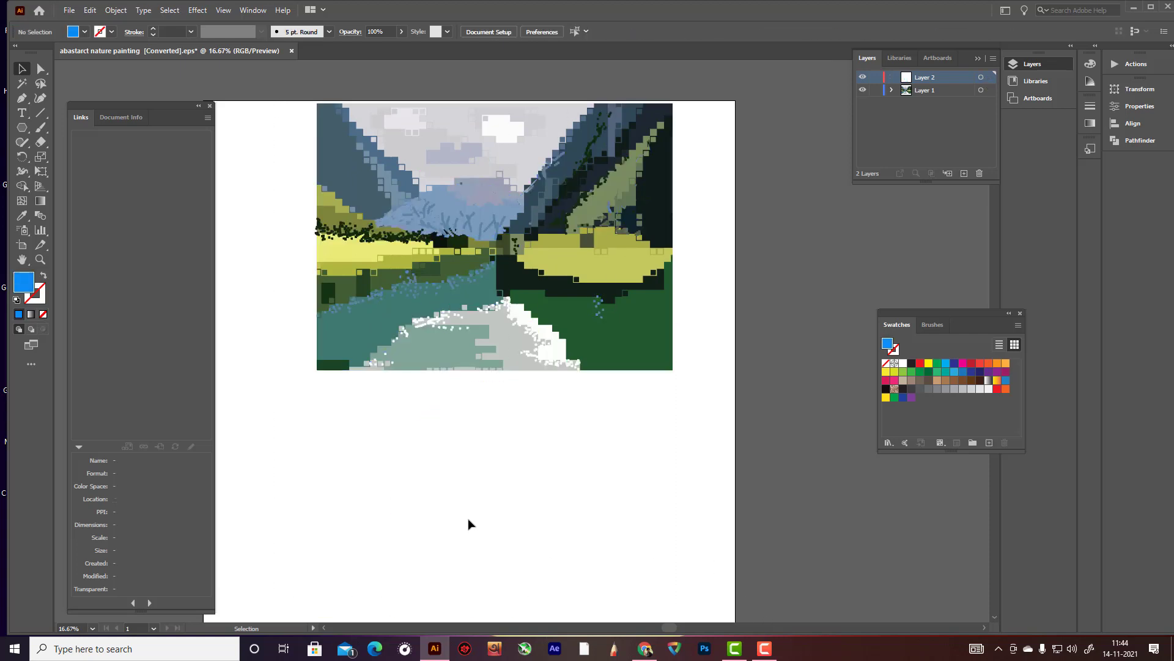
Step: Move the whole painting down to about the middle of the artboard and deselect it
left_click_drag(296, 104, 802, 532)
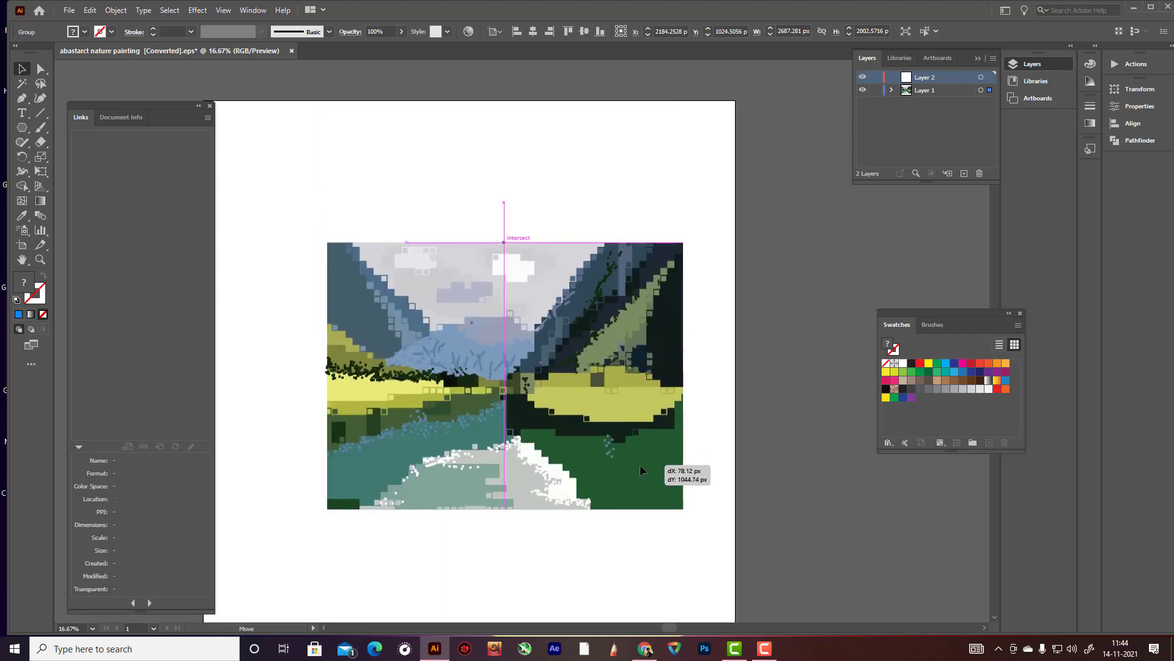
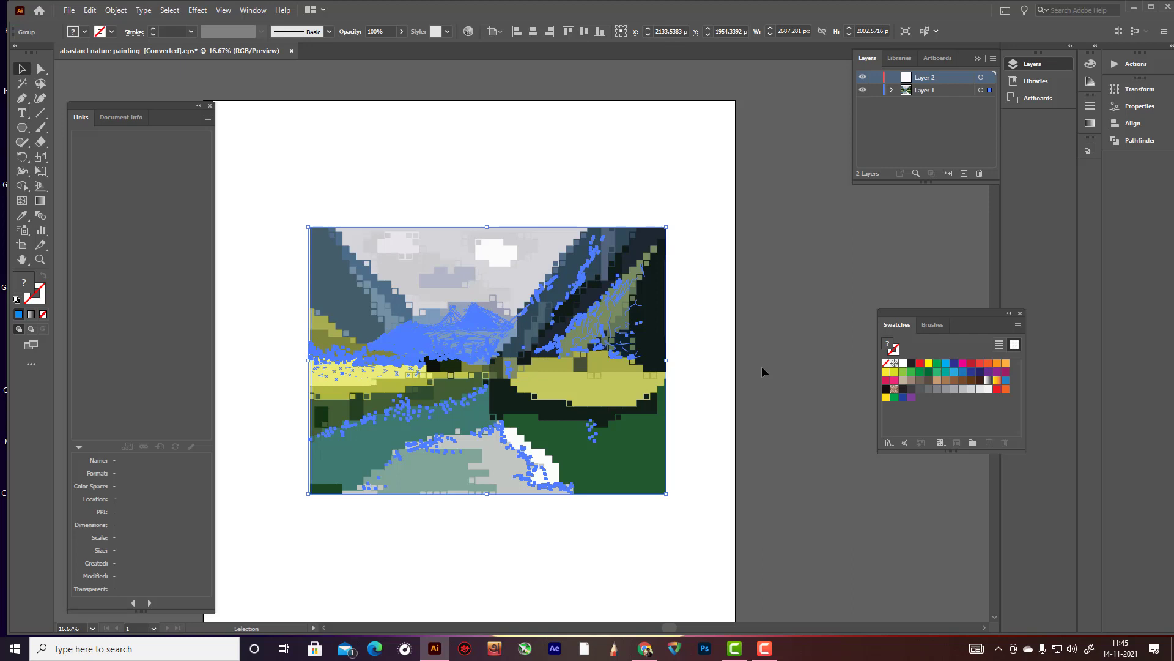
left_click(561, 149)
mouse_move(265, 165)
left_mouse_down()
mouse_move(669, 570)
mouse_move(679, 562)
left_mouse_up()
left_click(788, 203)
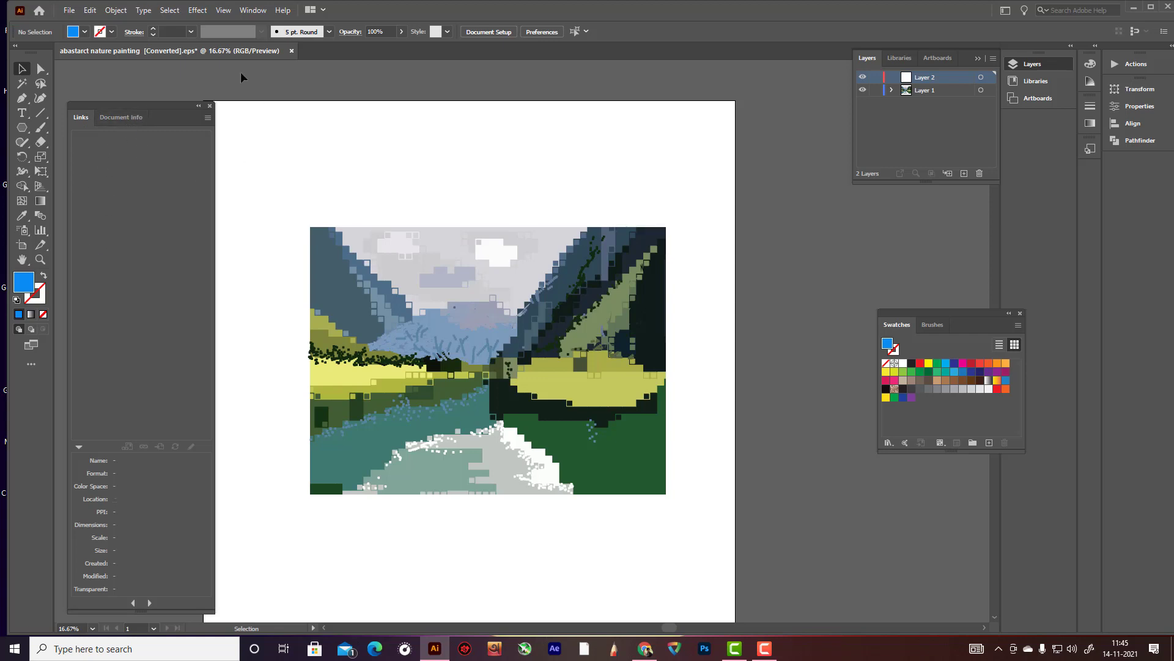
left_click(260, 13)
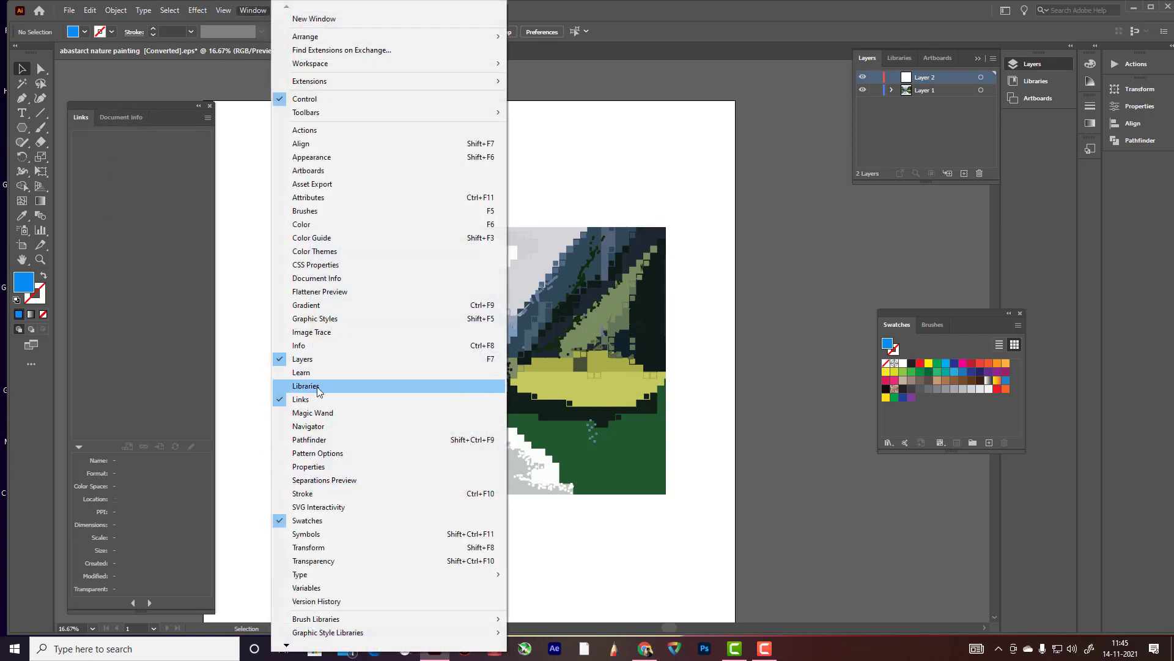
left_click(599, 187)
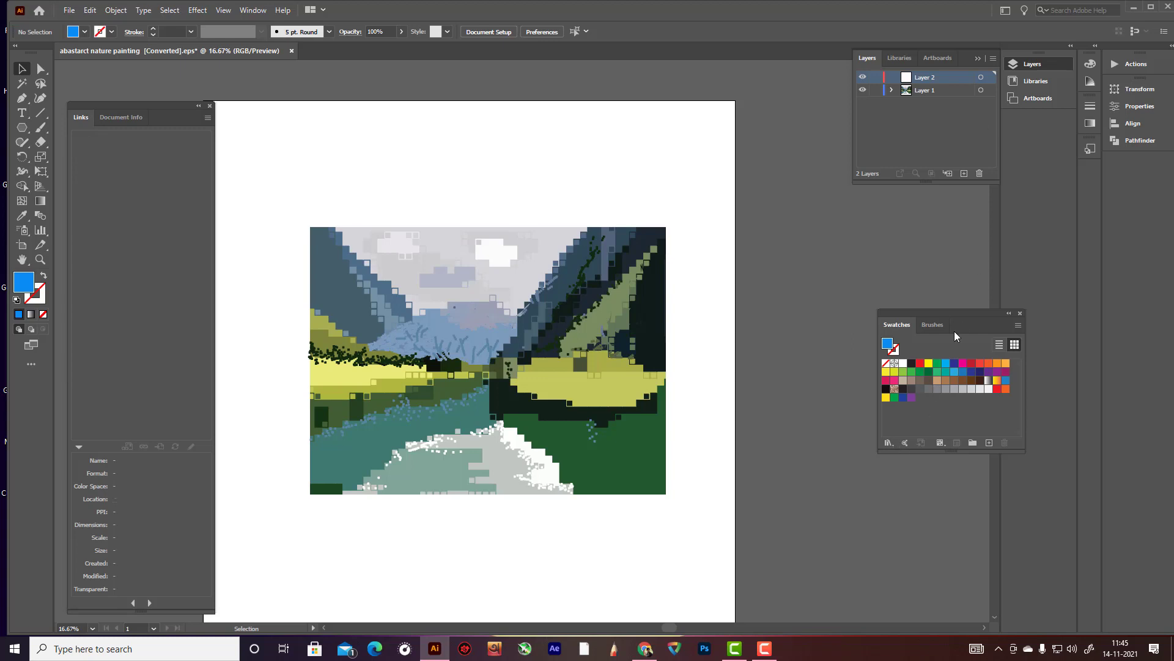
Step: Switch to Chrome and bring up the YouTube Studio channel comments page
left_click(123, 648)
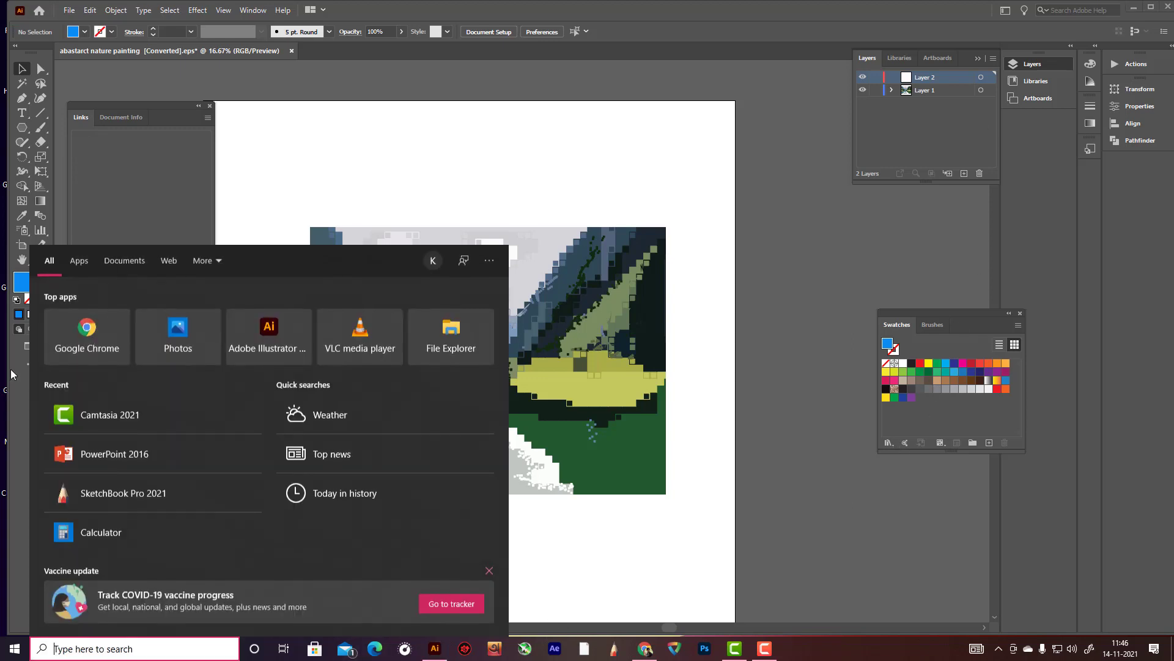
left_click(111, 346)
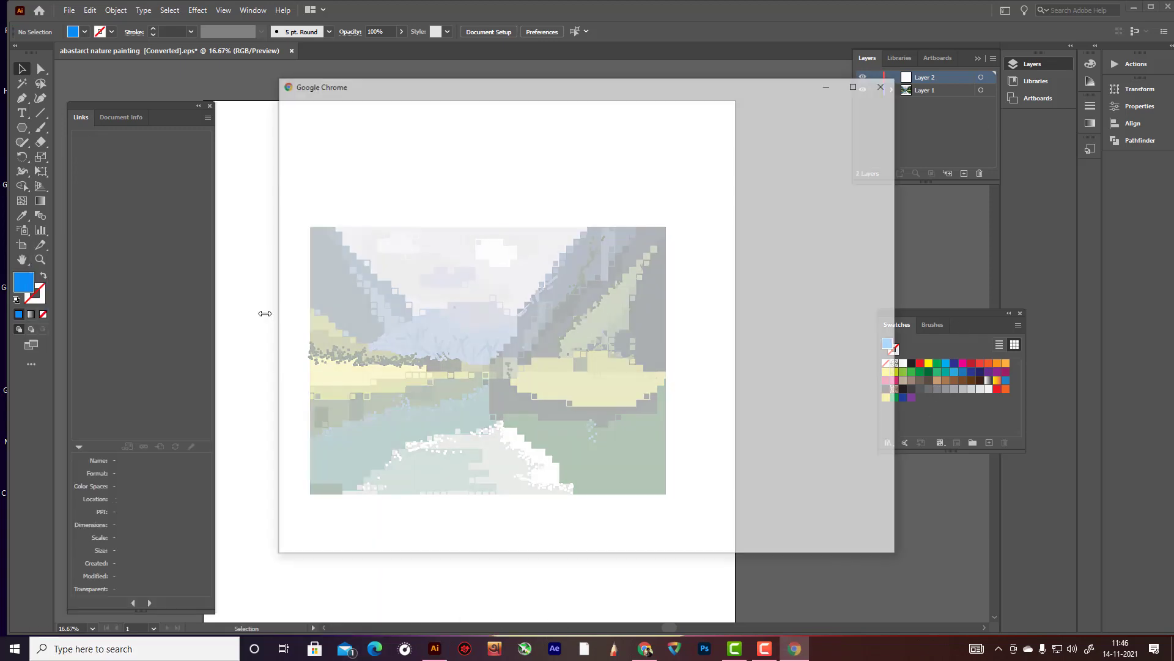
left_click(605, 337)
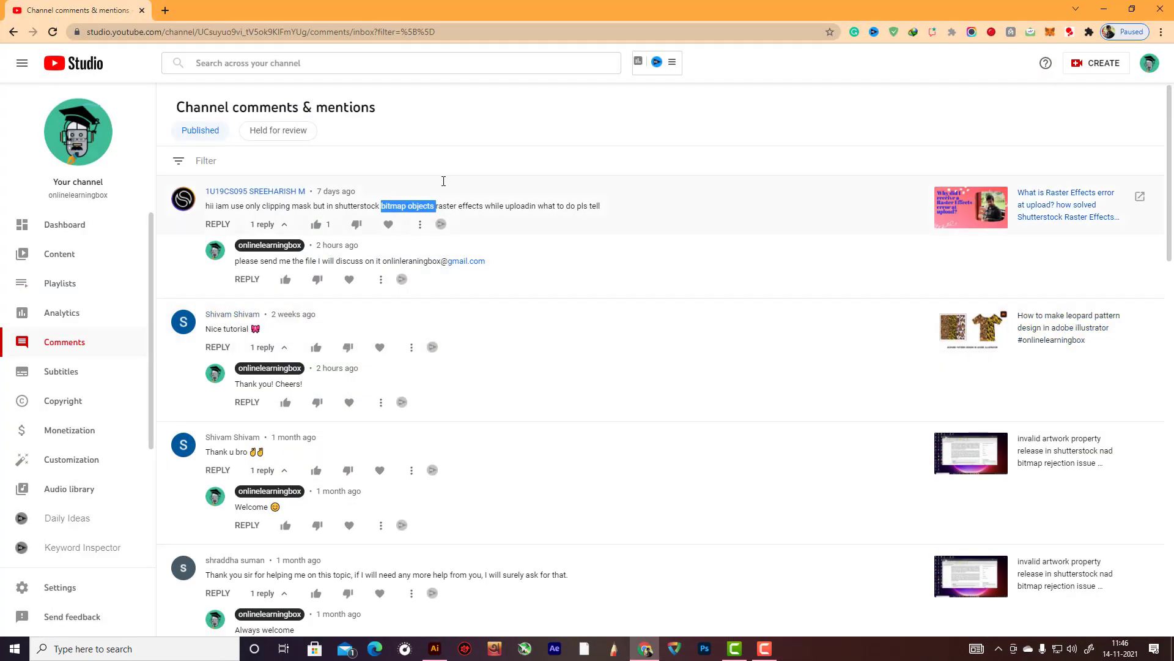
Step: Copy a screen capture of about 192 × 148 px around the first comment's video thumbnail and return to Illustrator
left_click(998, 647)
left_click(962, 550)
left_click_drag(902, 164, 1020, 253)
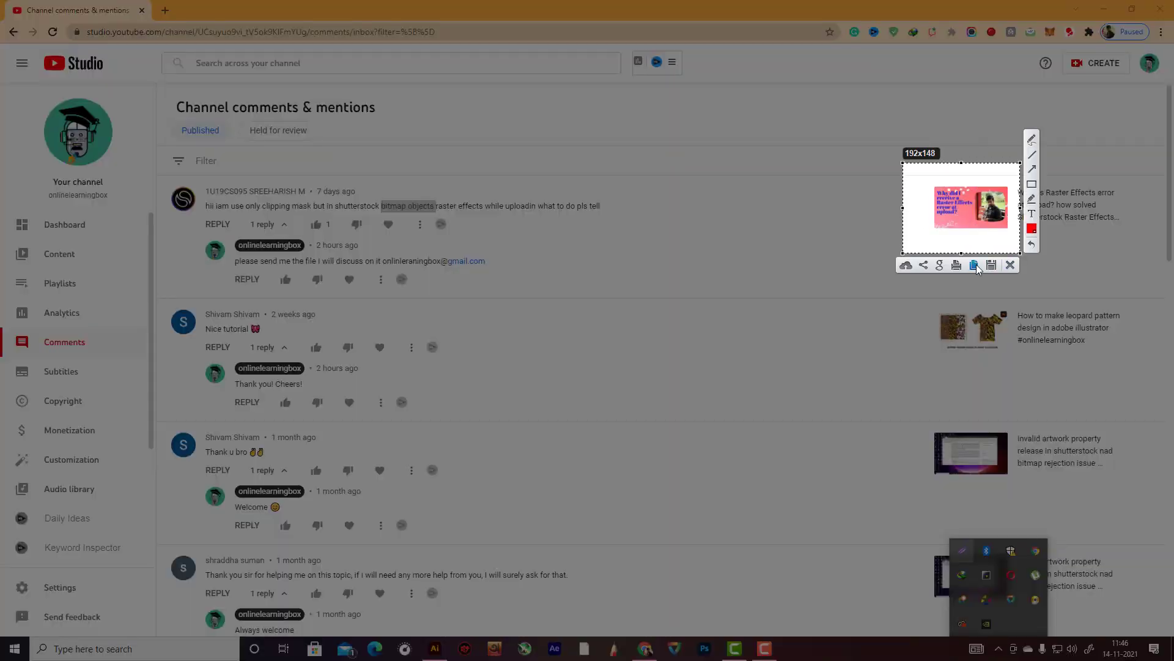
left_click(975, 265)
left_click(1104, 10)
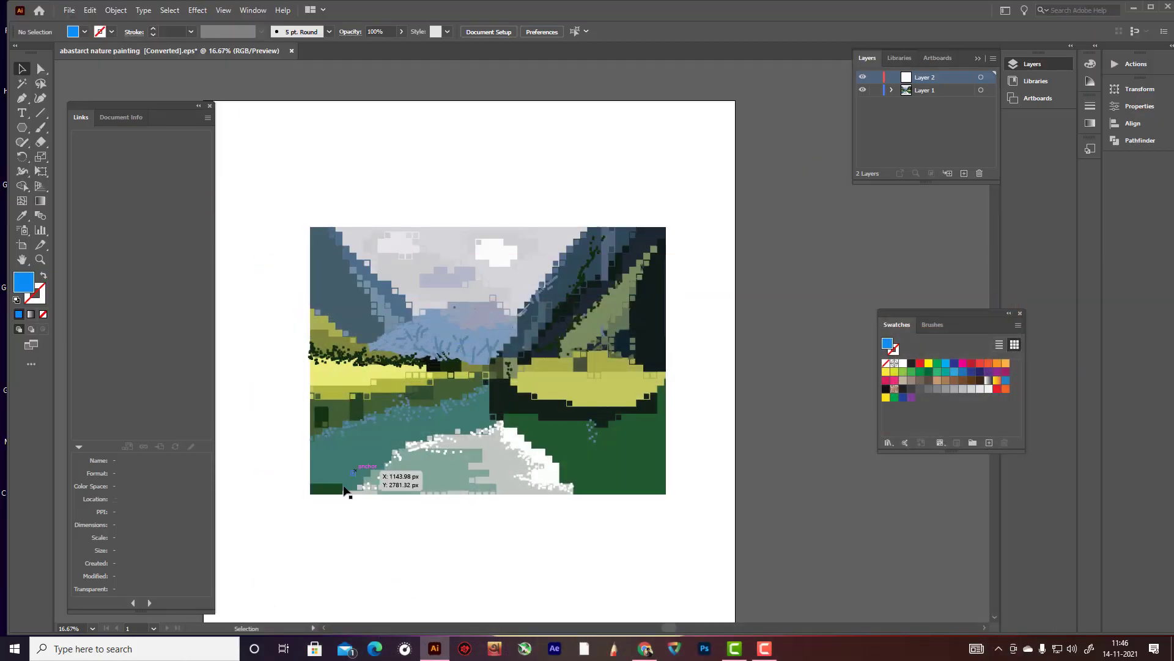
Step: Paste the captured thumbnail, place it above the painting and enlarge it to about 686 × 529 px
key("ctrl+v")
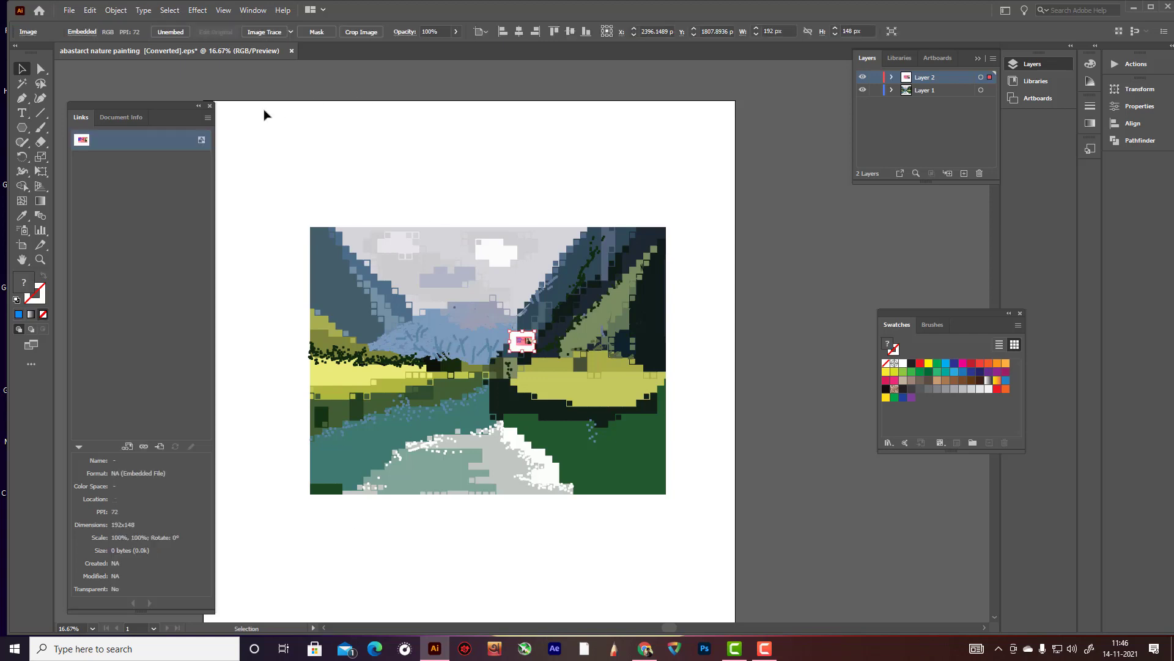
left_click_drag(521, 346, 451, 155)
left_click(506, 181)
left_click(446, 152)
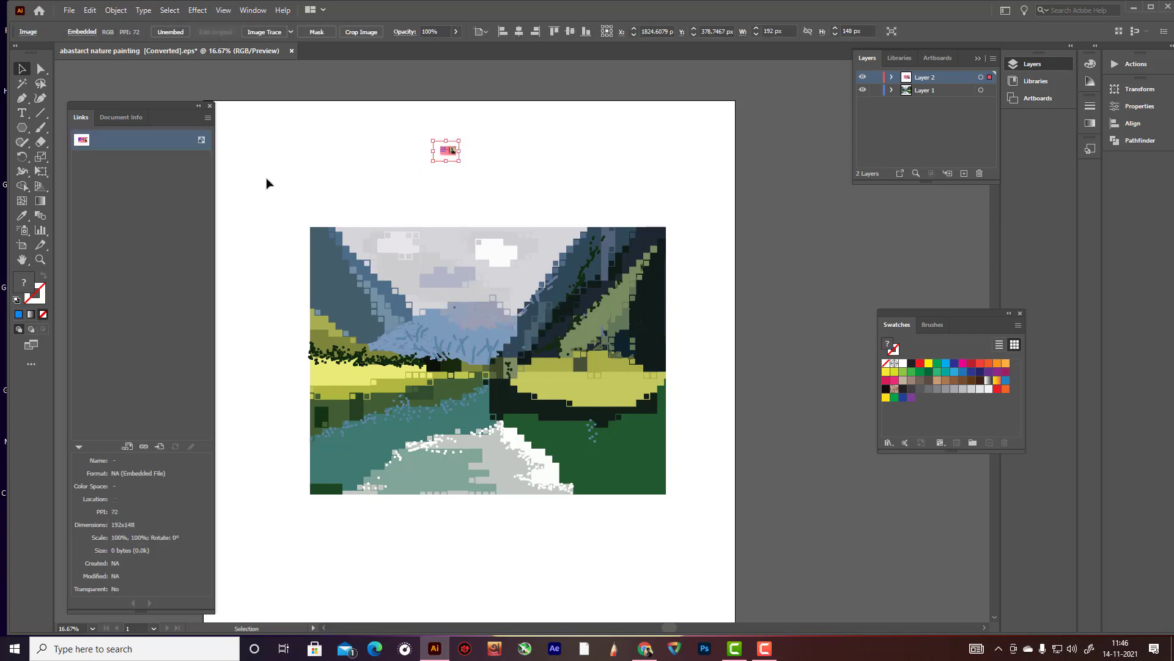
left_click_drag(462, 143, 497, 114)
mouse_move(468, 169)
left_mouse_down()
mouse_move(471, 387)
mouse_move(428, 343)
mouse_move(489, 281)
mouse_move(605, 238)
mouse_move(503, 288)
mouse_move(515, 191)
mouse_move(485, 174)
left_mouse_up()
left_click(537, 183)
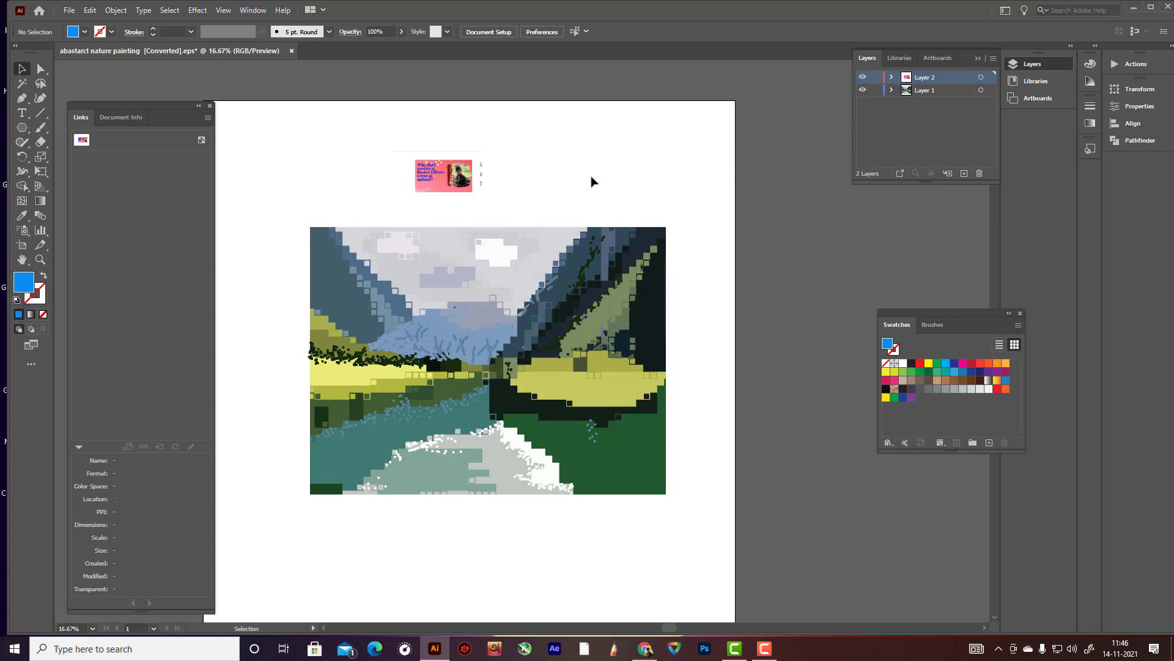
Step: Shift the thumbnail image to the right above the painting and cut it from the artwork
left_click(466, 185)
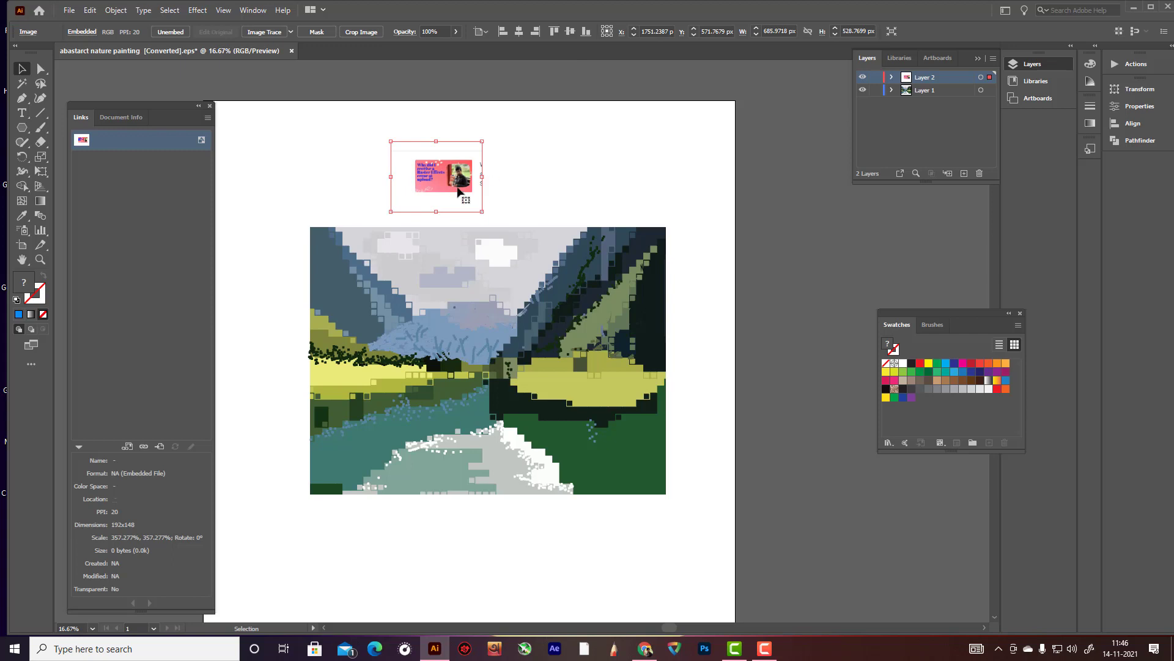
left_click_drag(456, 182, 797, 191)
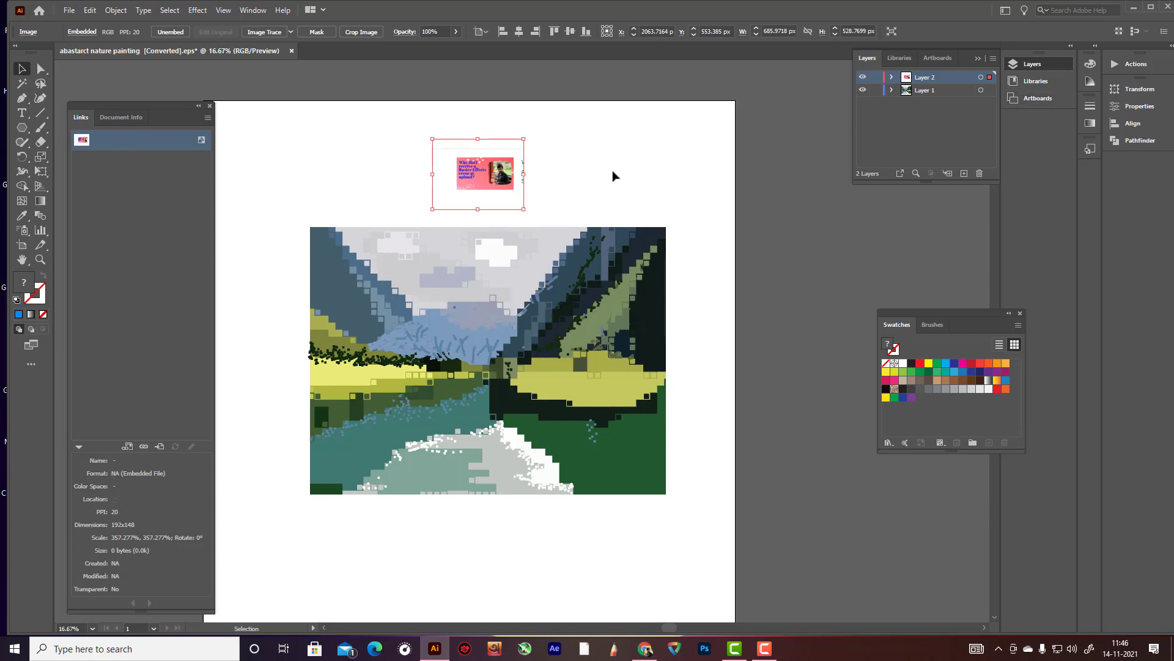
key("a")
key("Delete")
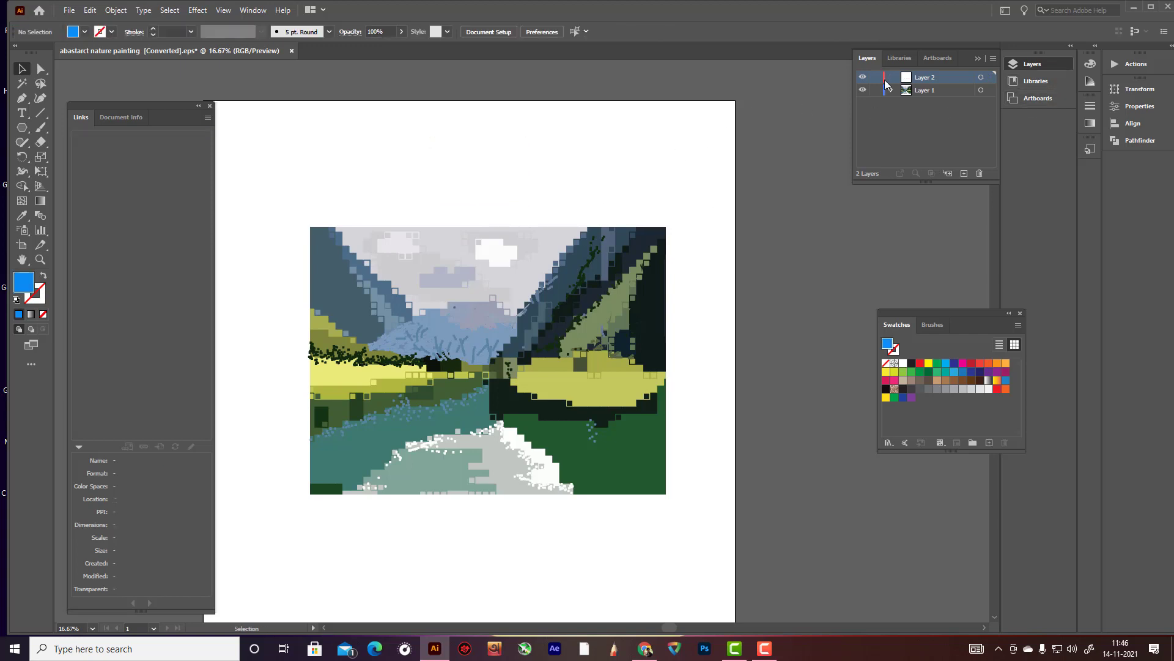
Step: Expand Layer 1, select one of its dark green sublayers and paste the cut thumbnail image there
left_click(905, 102)
scroll(932, 126, "down", 1)
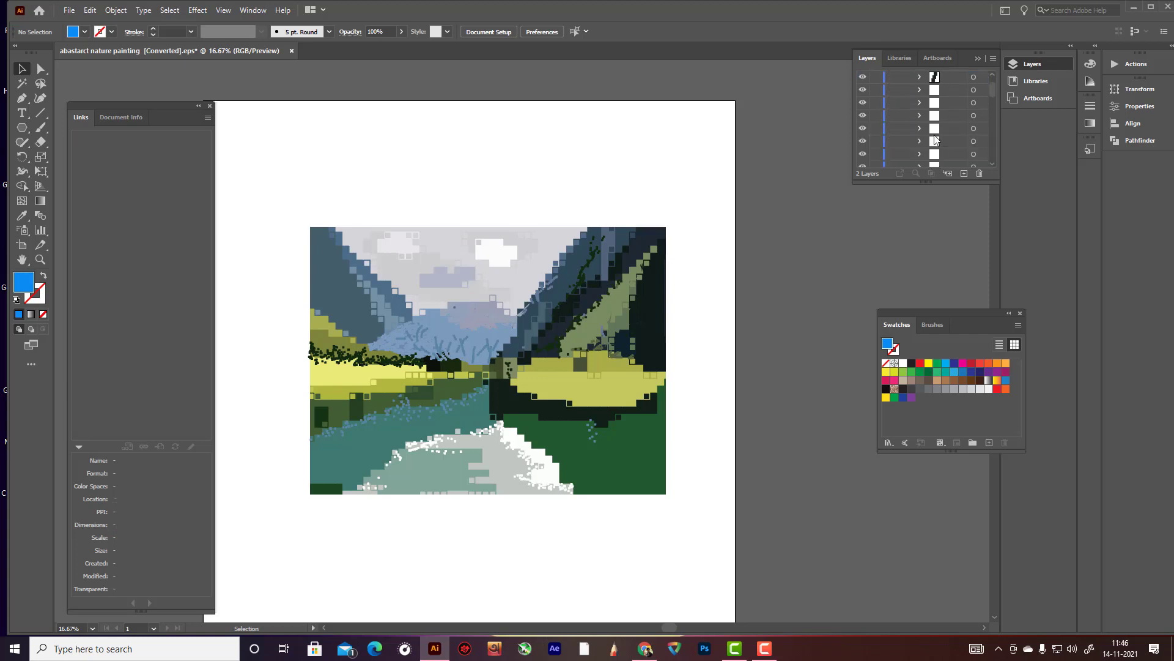
left_click(935, 129)
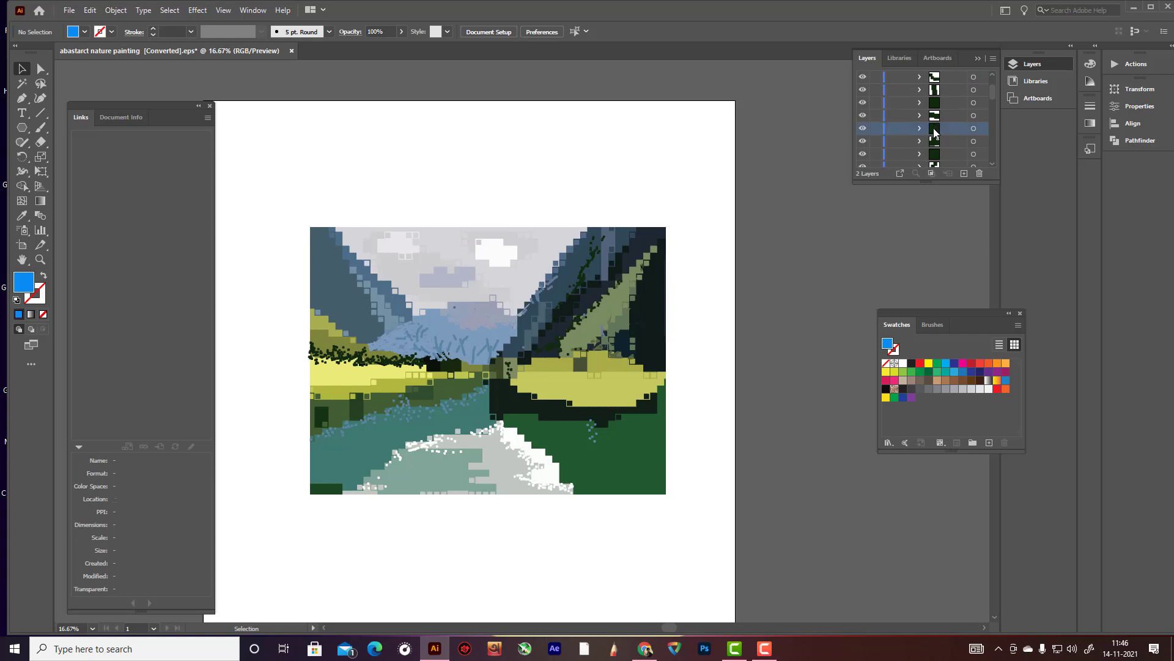
key("a")
key("ctrl+v")
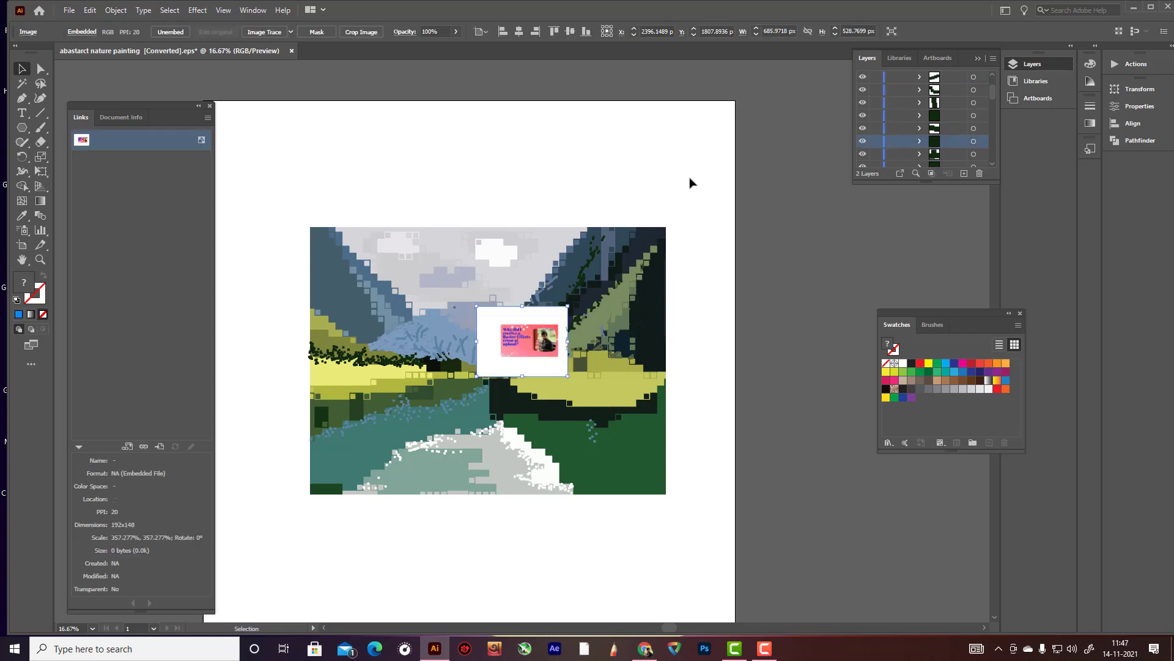
Step: Shrink the thumbnail image to about 63 × 48 px and hide it in the white patch near the painting's lower edge
mouse_move(532, 338)
left_mouse_down()
mouse_move(553, 416)
mouse_move(648, 546)
mouse_move(625, 518)
mouse_move(591, 601)
mouse_move(604, 504)
mouse_move(639, 487)
left_mouse_up()
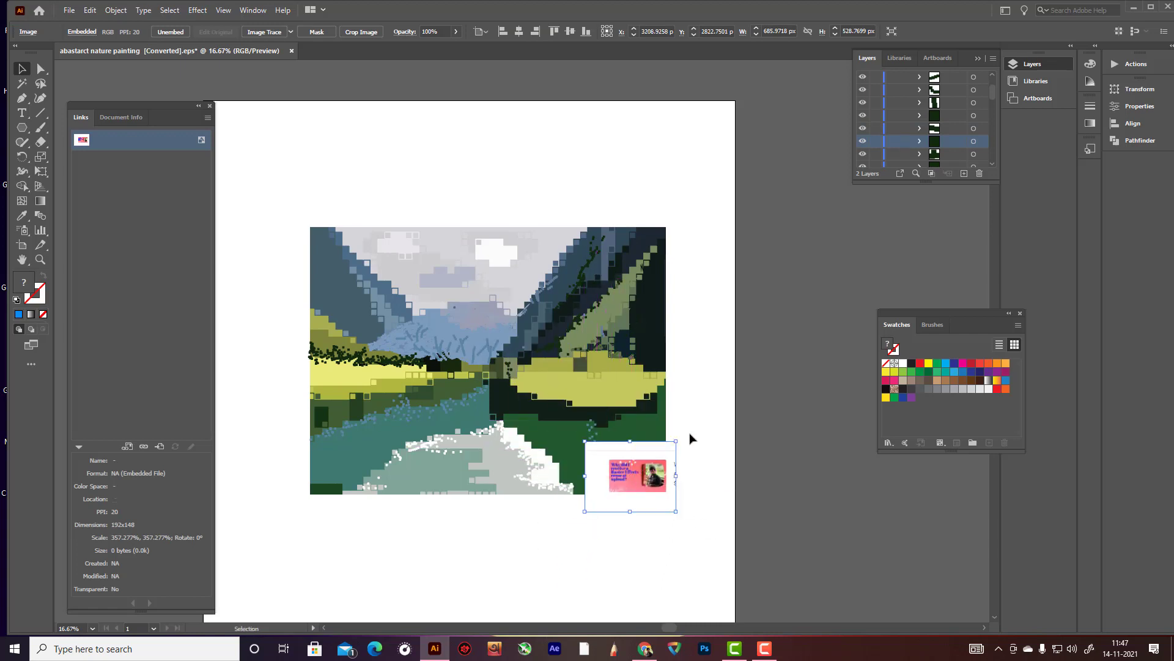
mouse_move(676, 451)
left_mouse_down()
mouse_move(645, 490)
mouse_move(646, 466)
mouse_move(551, 467)
mouse_move(546, 493)
left_mouse_up()
scroll(640, 525, "up", 1)
left_click(630, 486)
left_click(721, 467)
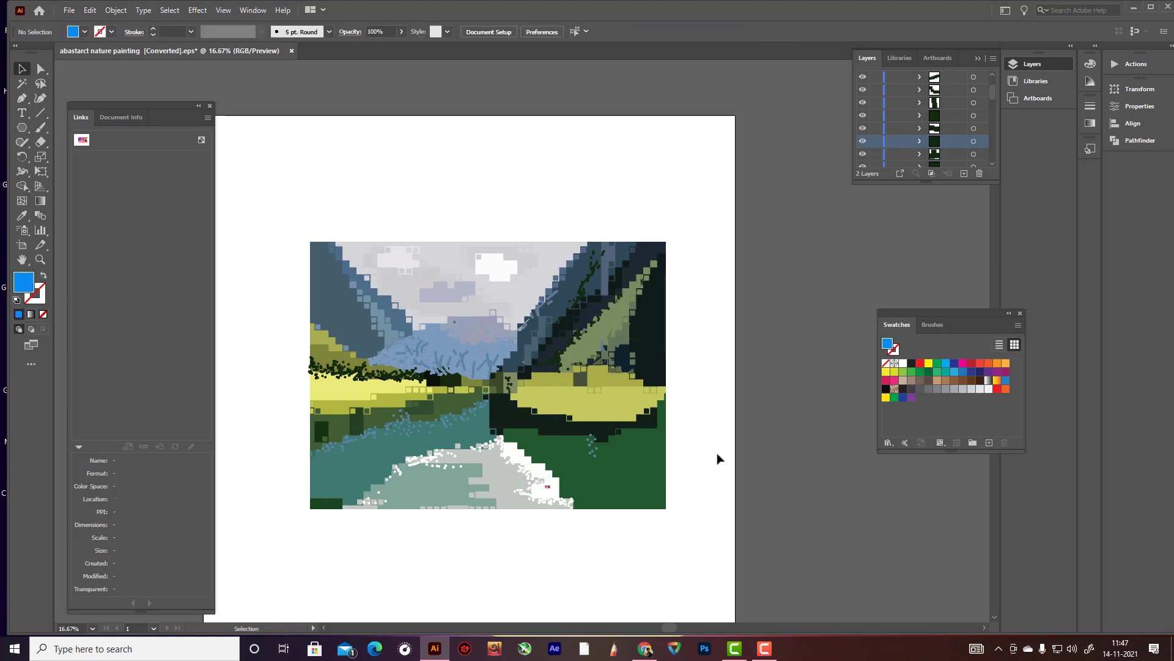
Step: Select the whole painting to check for embedded images, then locate the embedded thumbnail in the artwork from its link entry
left_click_drag(281, 194, 679, 592)
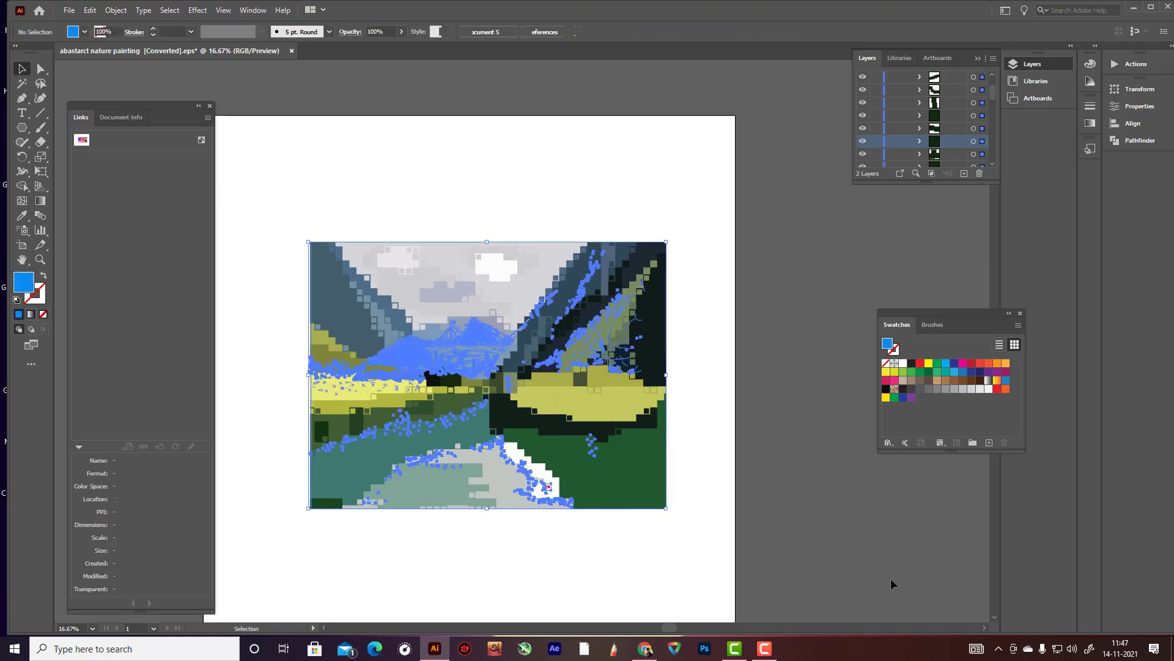
left_click(692, 443)
left_click_drag(301, 218, 872, 619)
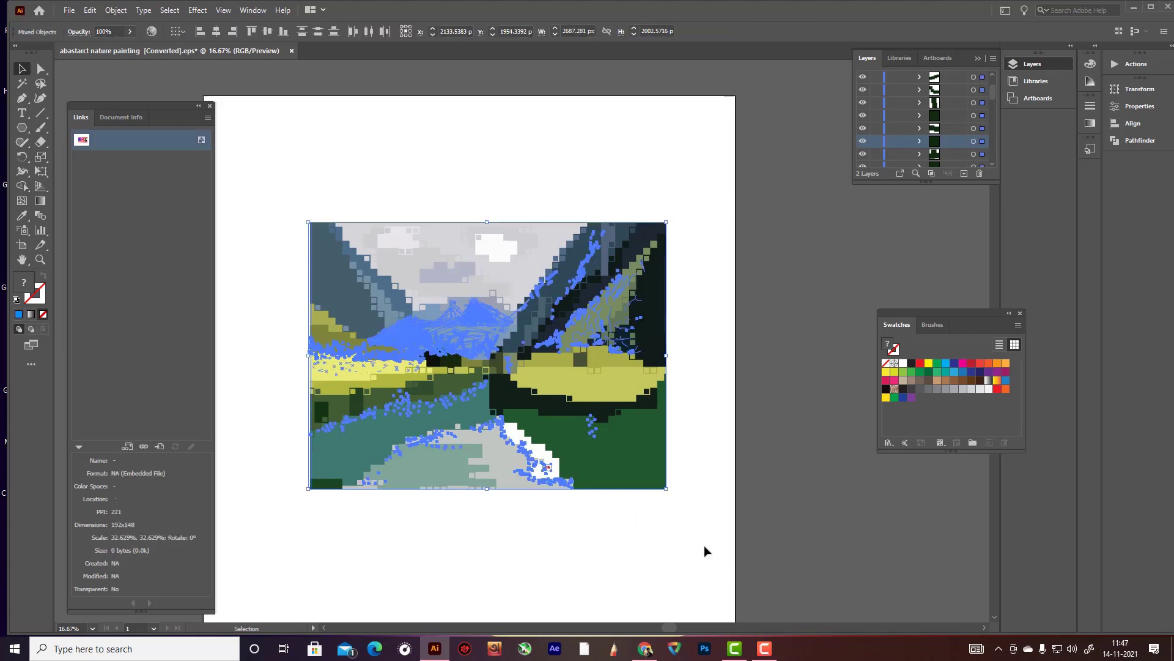
left_click(580, 525)
left_click(133, 140)
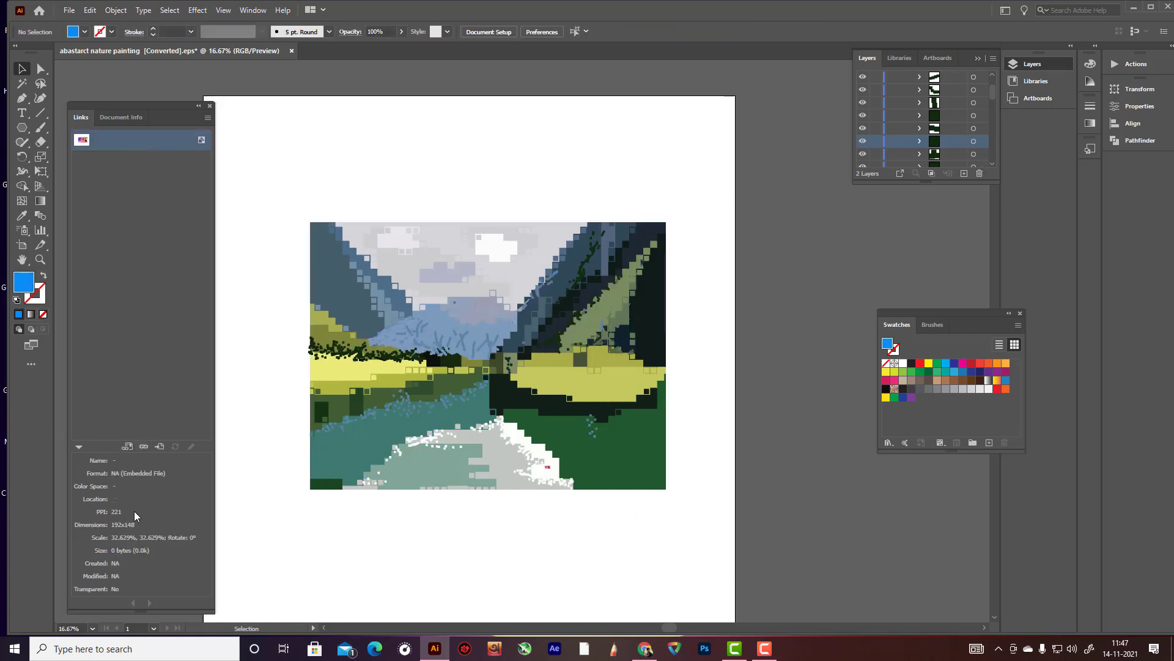
left_click(159, 447)
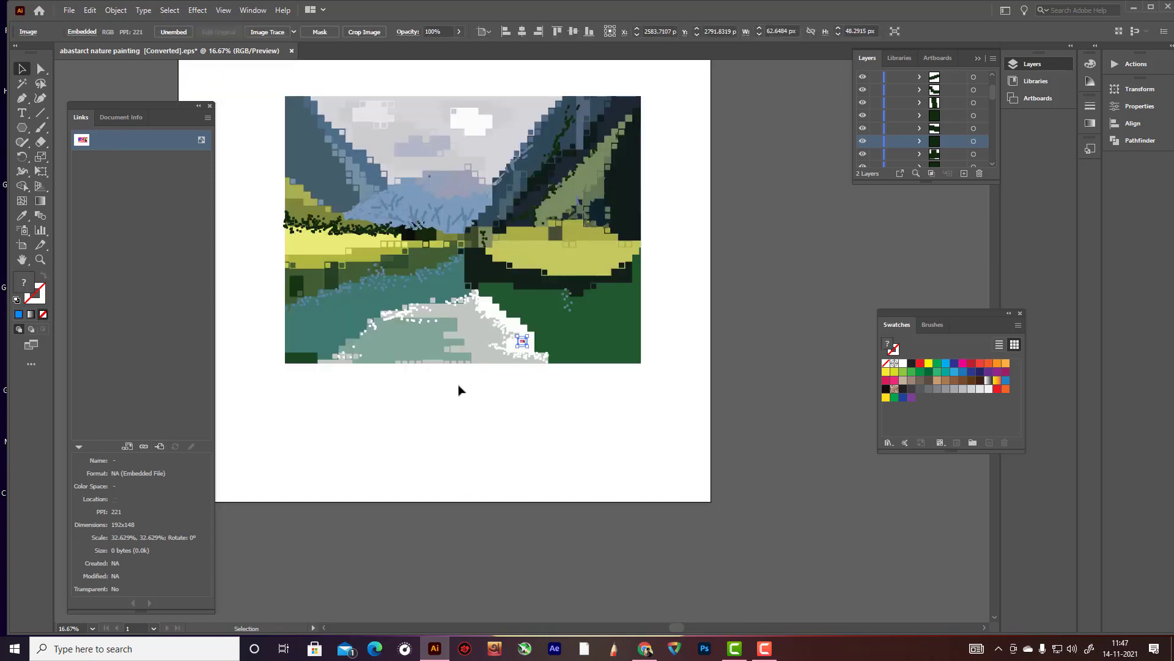
Step: Delete the small embedded thumbnail image from the white patch of the painting
scroll(531, 344, "up", 2)
scroll(531, 344, "up", 2)
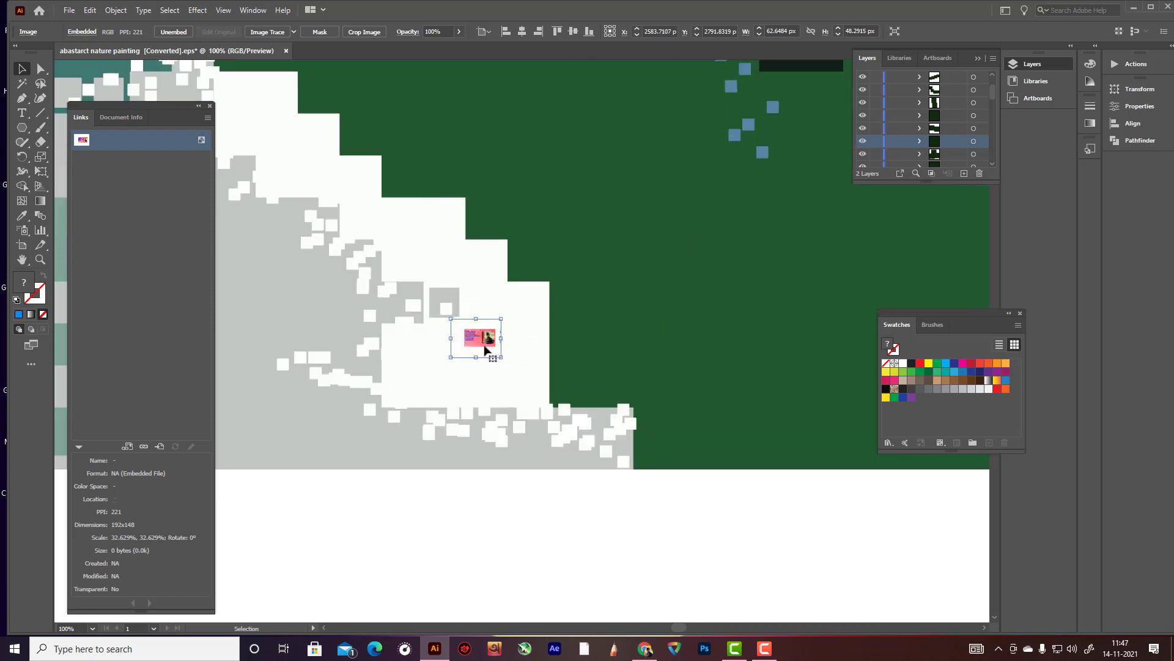
key("Delete")
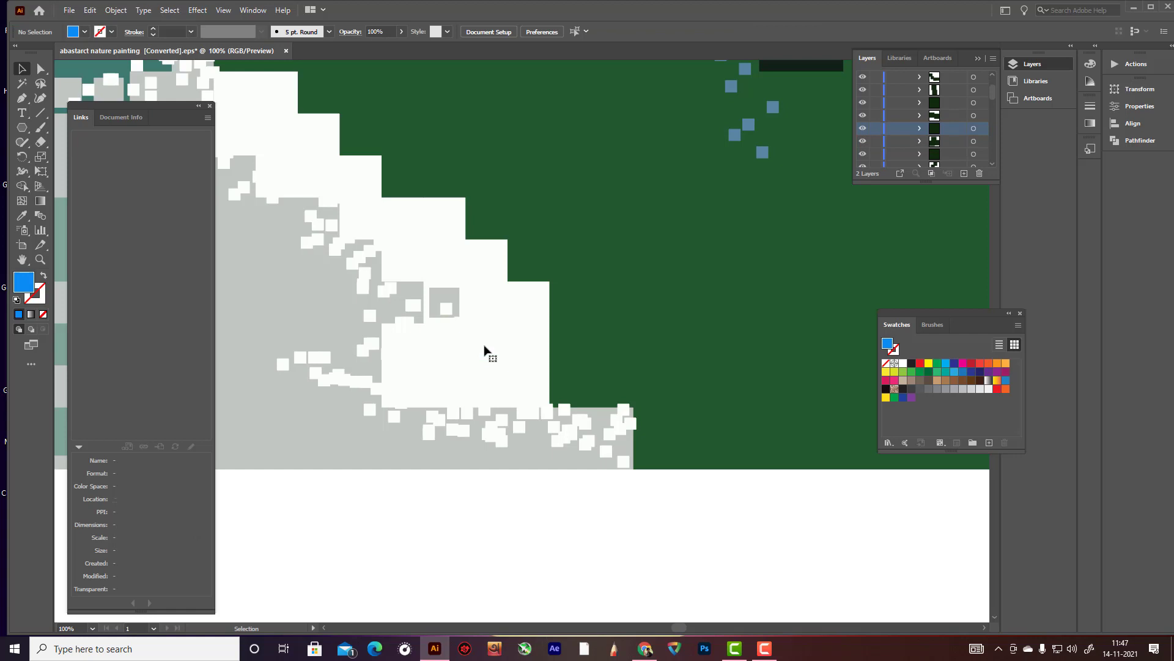
scroll(409, 310, "down", 5)
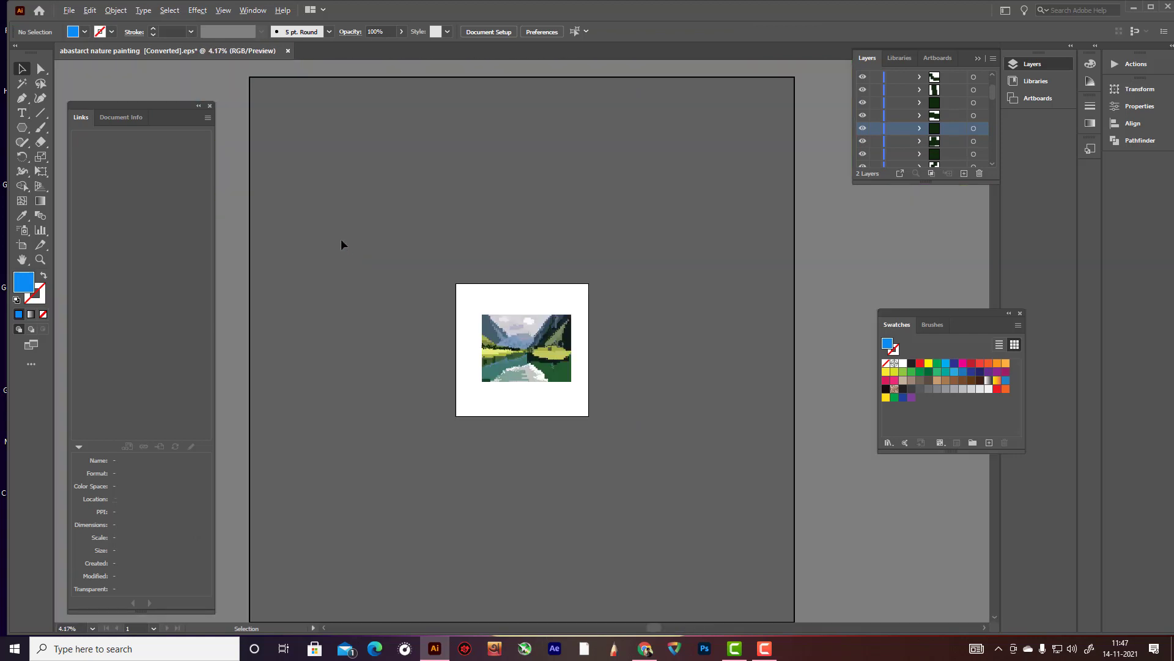
key("ctrl+equal")
key("ctrl+equal")
key("ctrl+equal")
key("ctrl+equal")
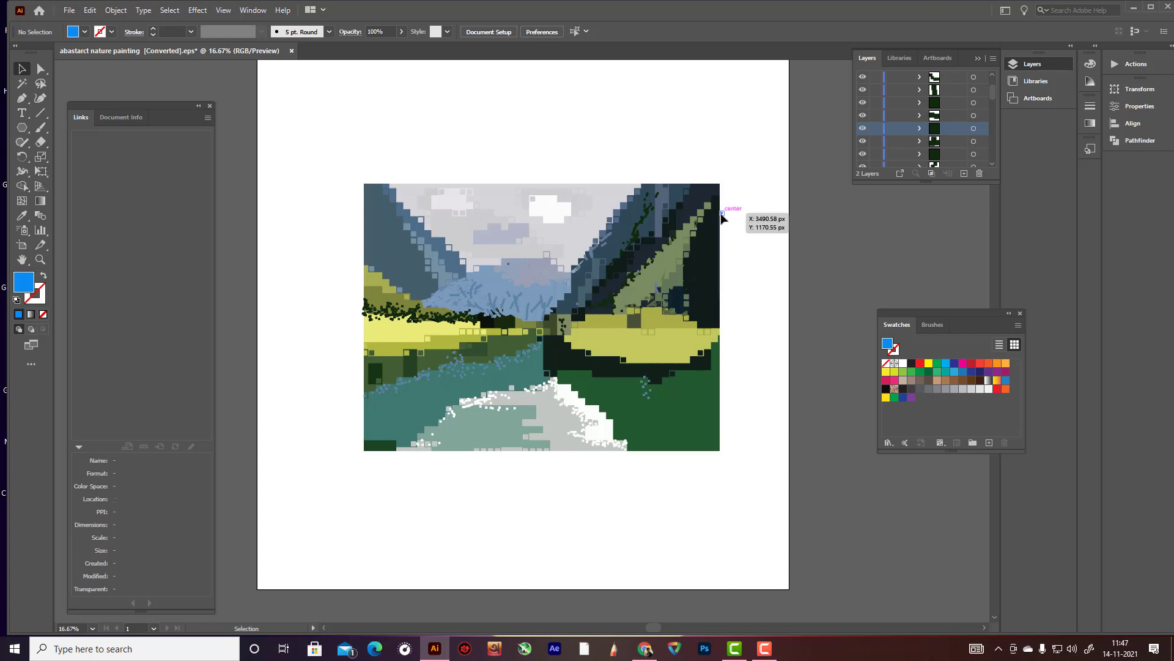
Step: Move the floating Links panel slightly up and away from the toolbar, and activate the Artboard tool
left_click(44, 139)
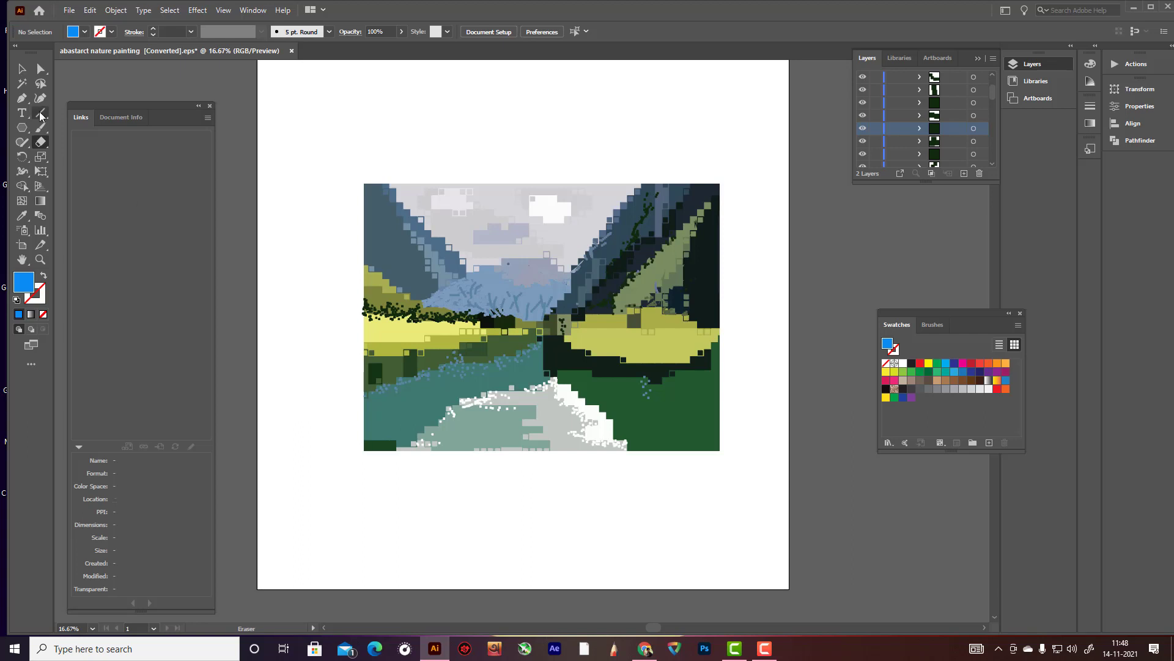
left_click_drag(121, 112, 166, 78)
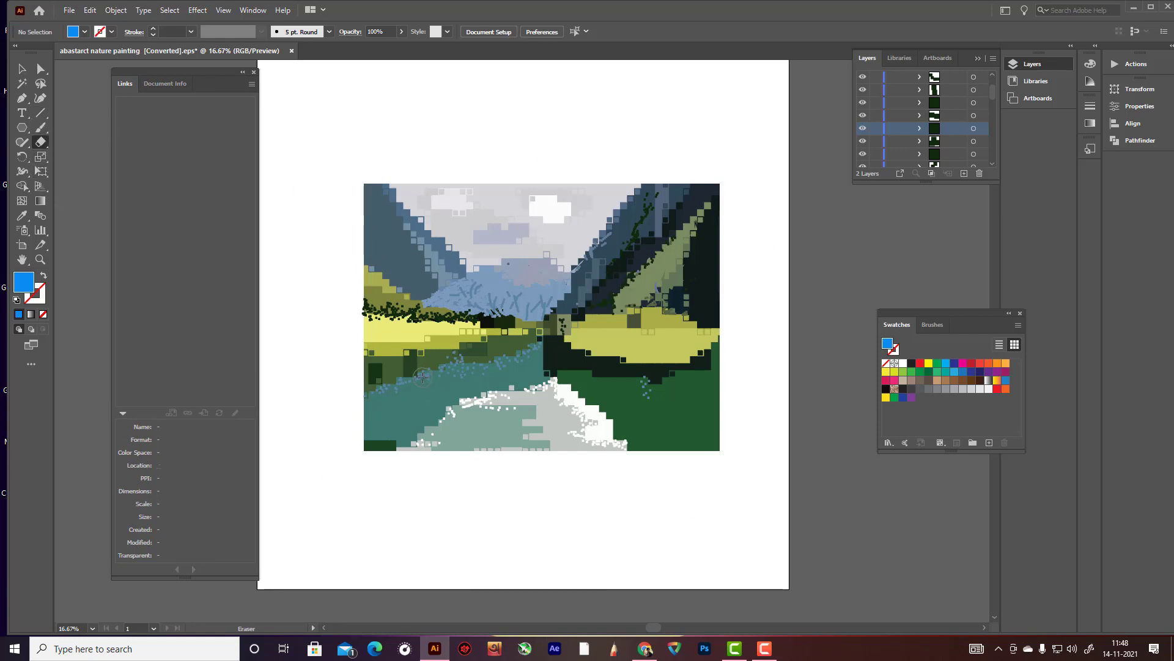
left_click(22, 244)
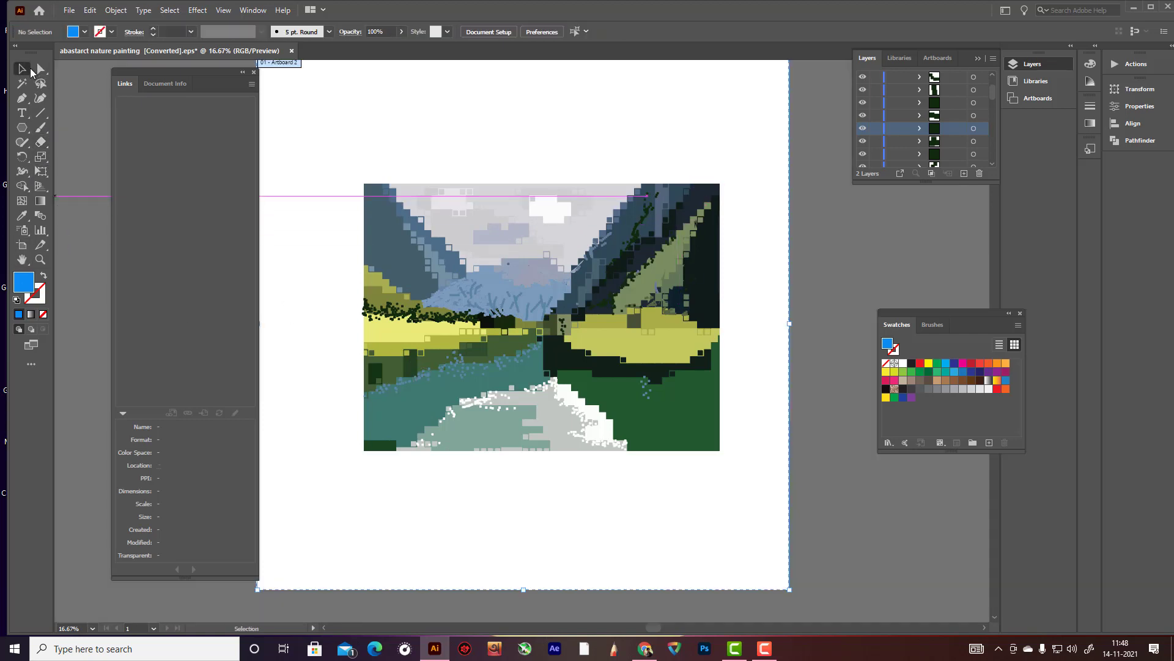
Step: Return to the Selection tool and place the floating Links panel beside the toolbar, clear of the artboard
key("v")
scroll(304, 335, "up", 3)
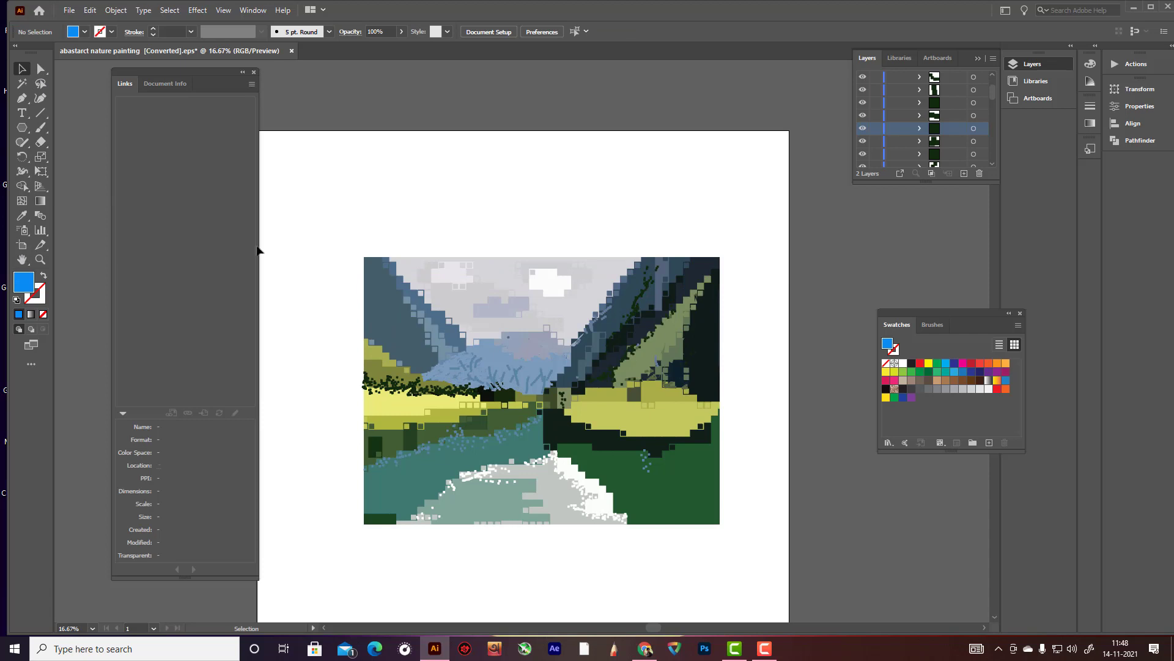
left_click_drag(209, 72, 167, 92)
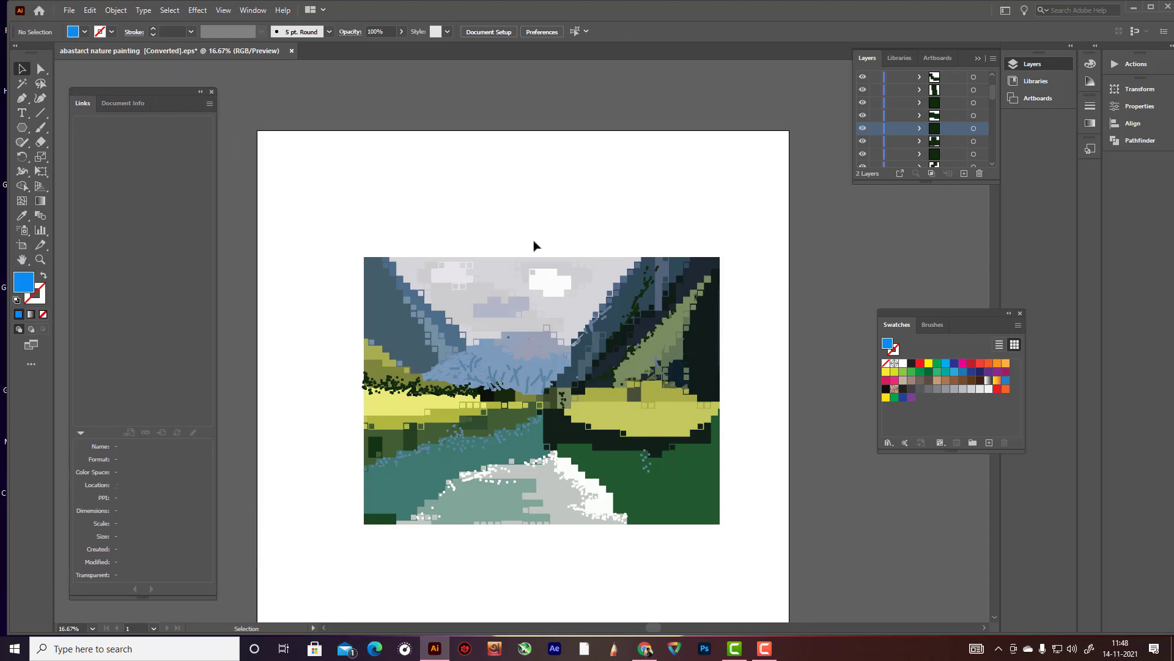
scroll(535, 244, "down", 1)
scroll(534, 244, "down", 2)
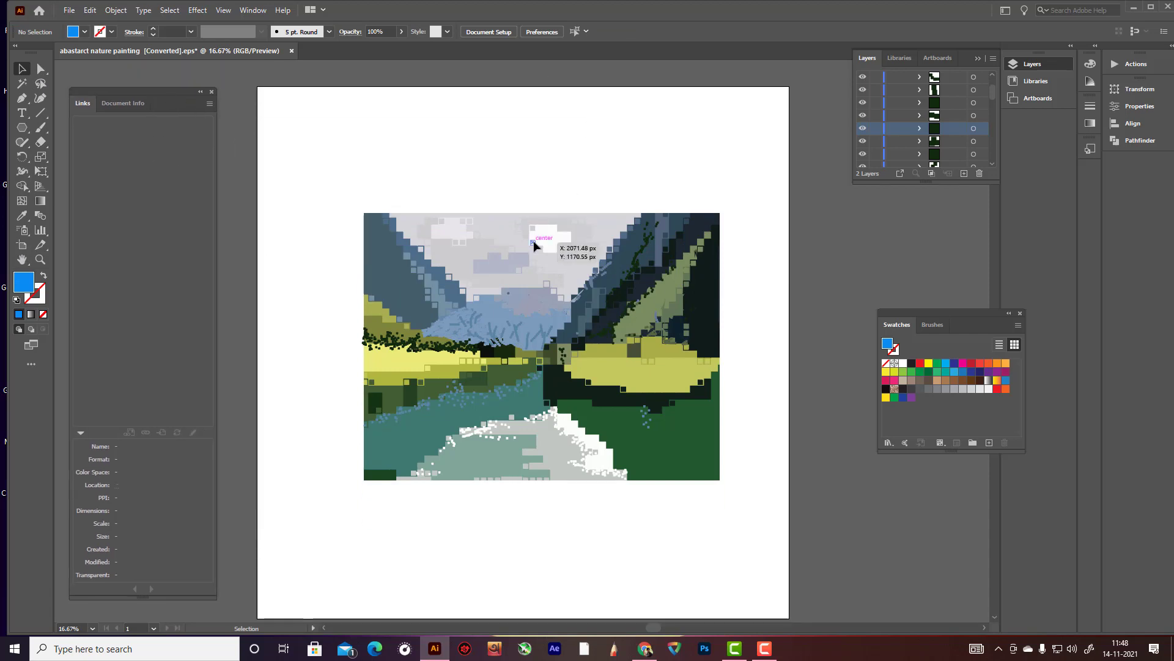
Step: Check the artboard's dimensions in Artboard Options, close them without changes, and leave artboard editing
double_click(22, 246)
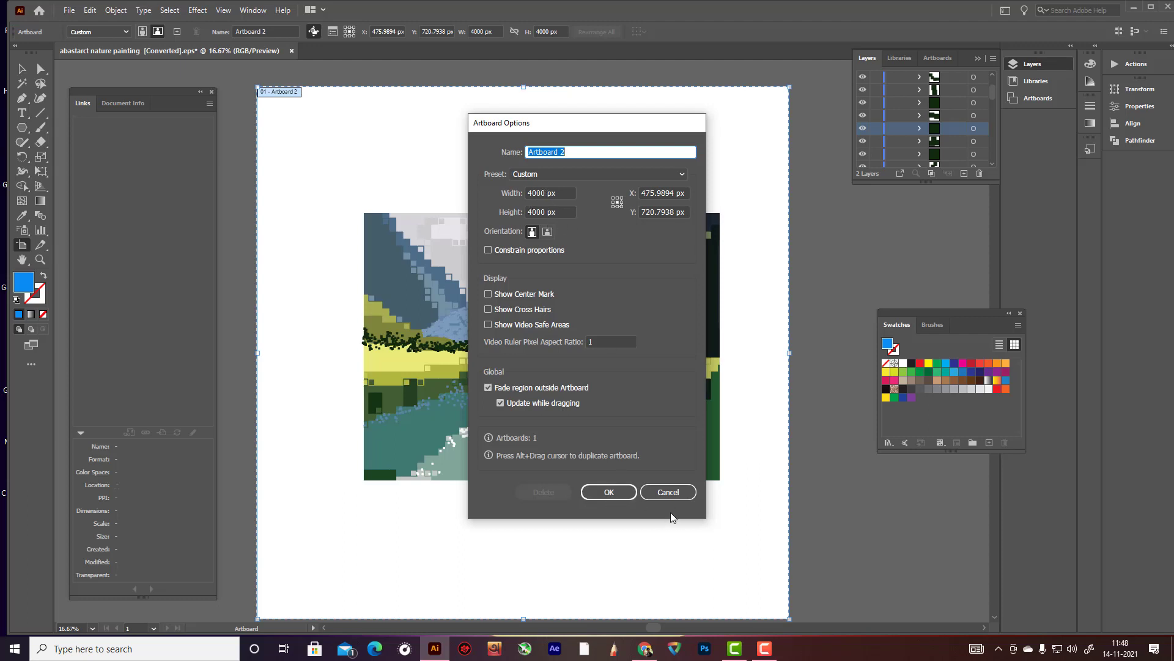
left_click(669, 493)
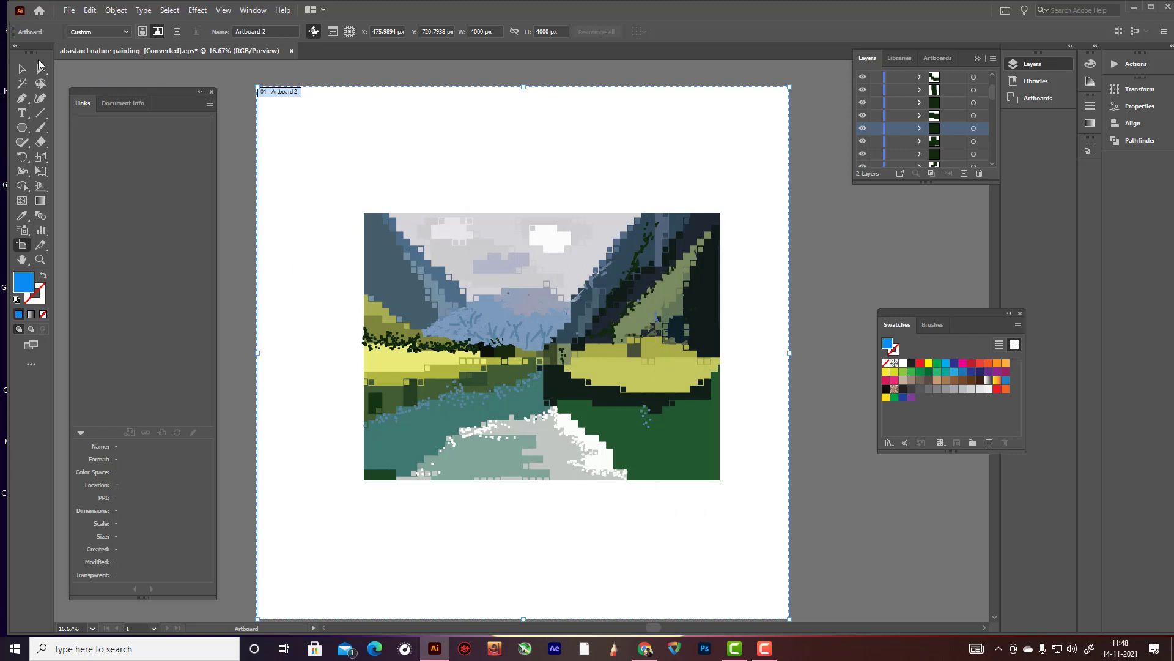
key("Escape")
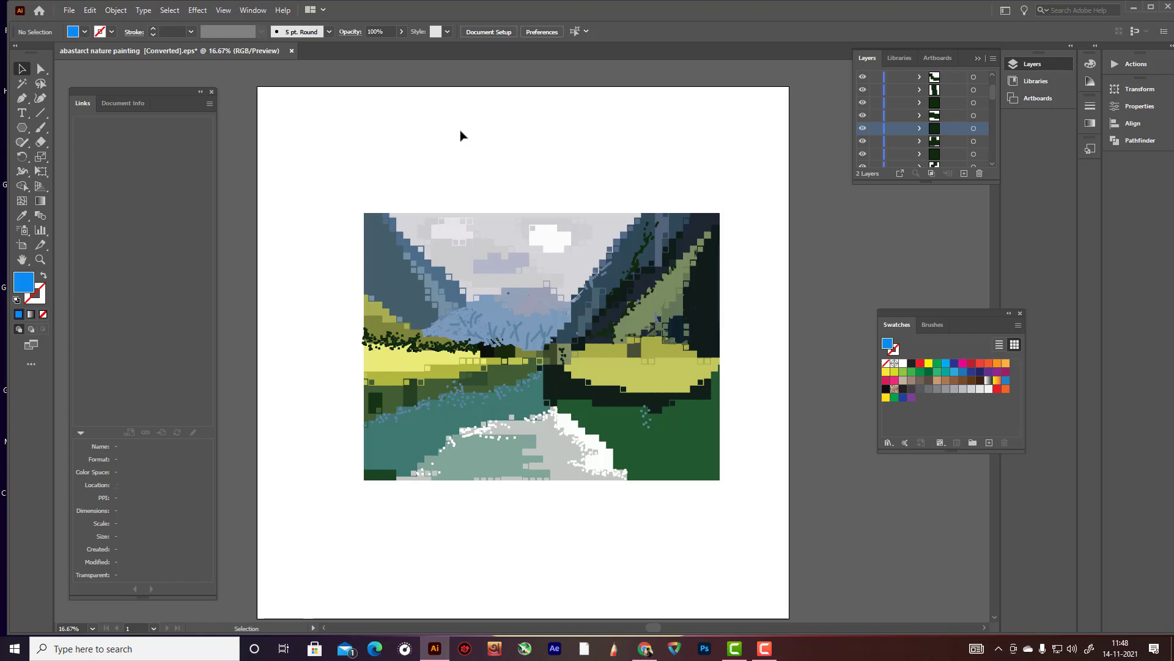
Step: Collapse Layer 1 in the layer list and select the whole painting on the artboard
scroll(994, 92, "up", 5)
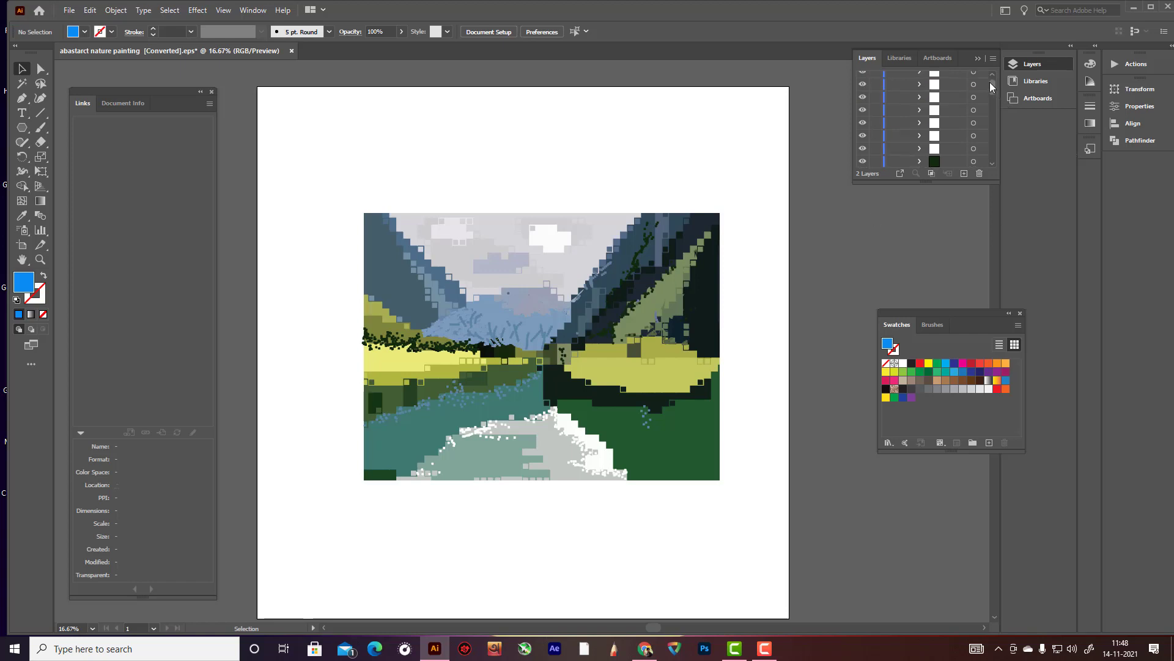
left_click(893, 90)
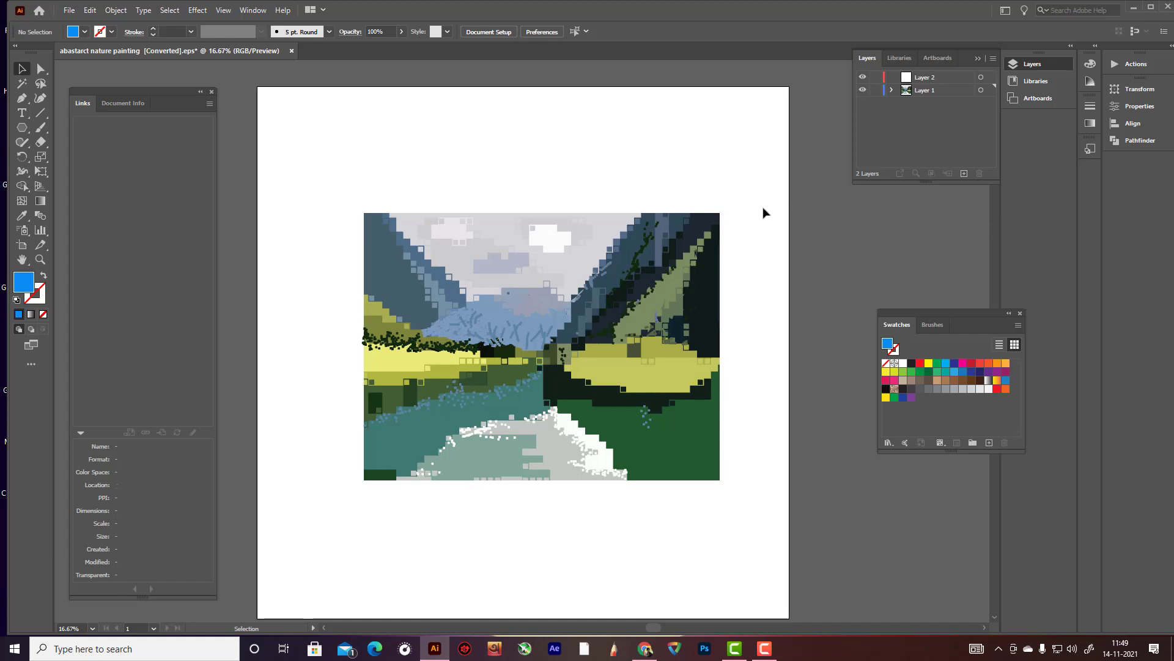
left_click_drag(343, 153, 925, 552)
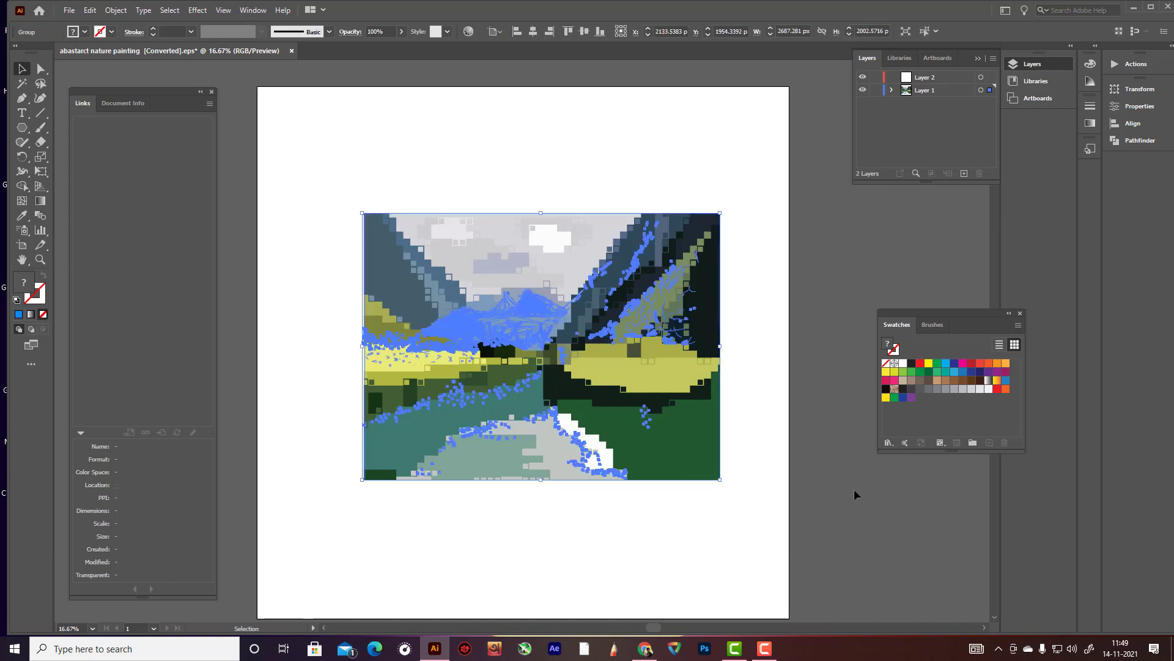